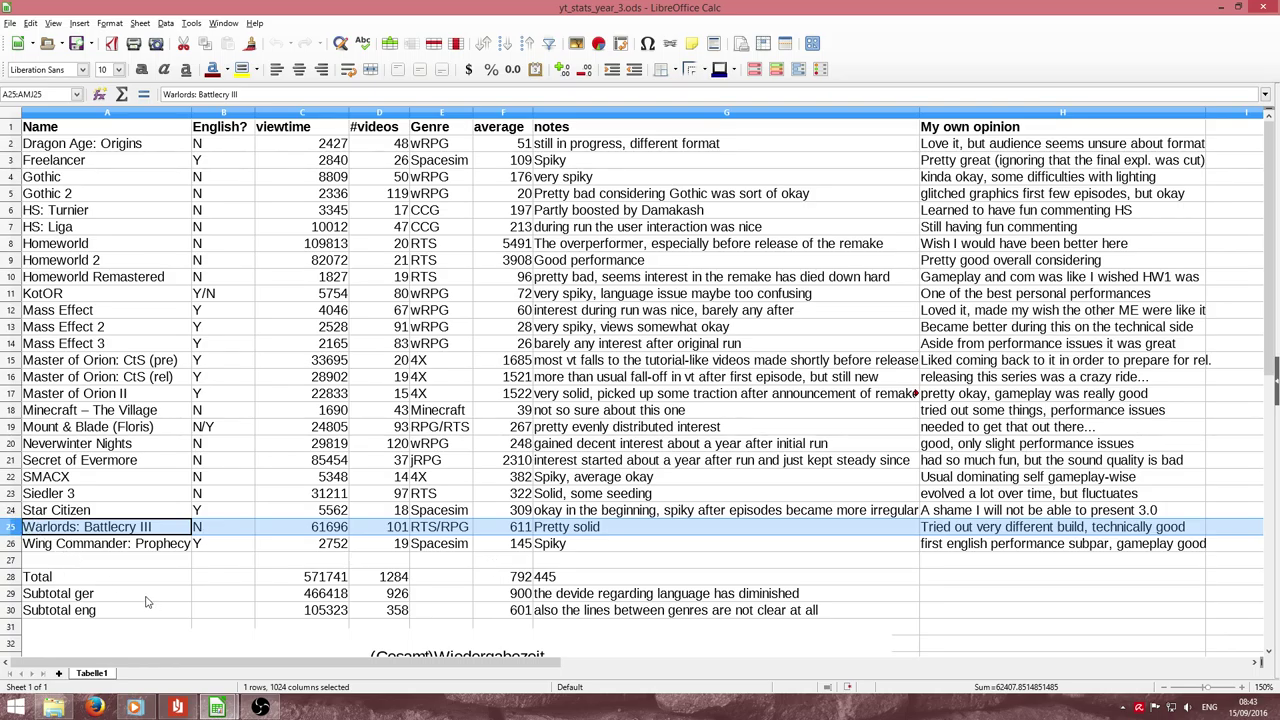
- Highlight the Wing Commander: Prophecy row, followed by the Total row, to review their viewing statistics
click(12, 544)
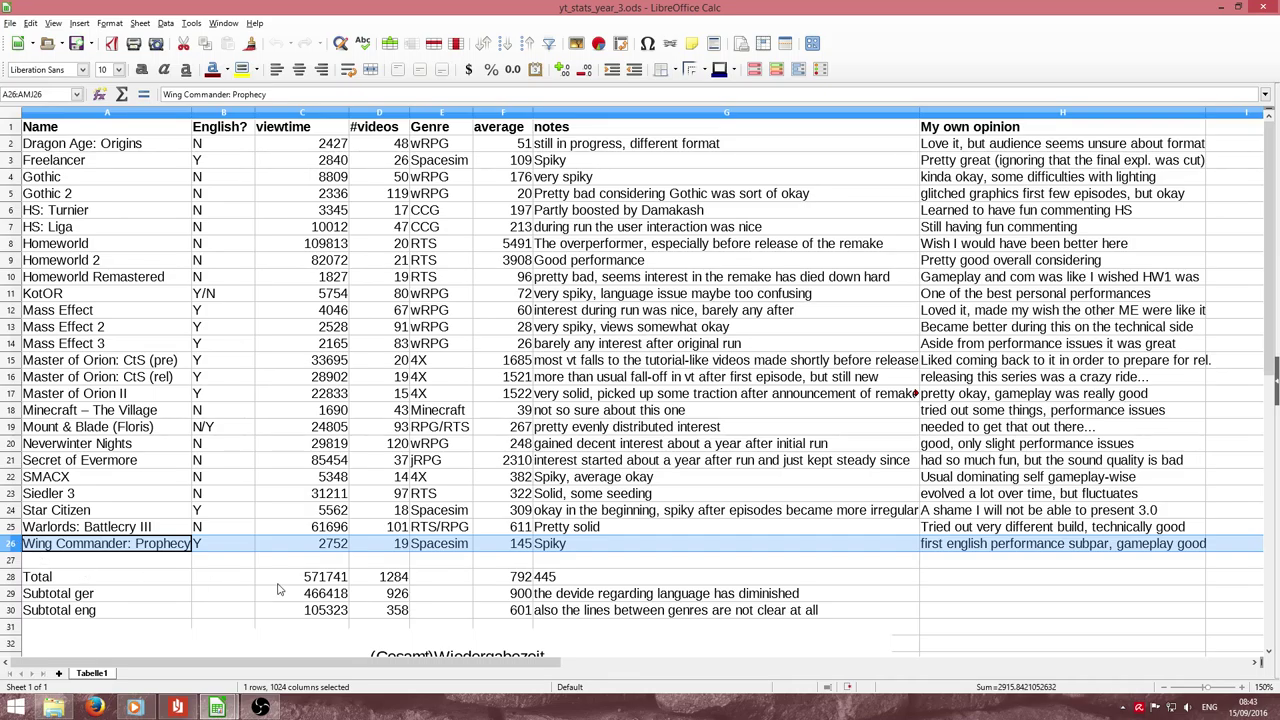
scroll(422, 433, down, 1)
scroll(422, 433, up, 1)
scroll(662, 418, down, 1)
scroll(660, 418, up, 1)
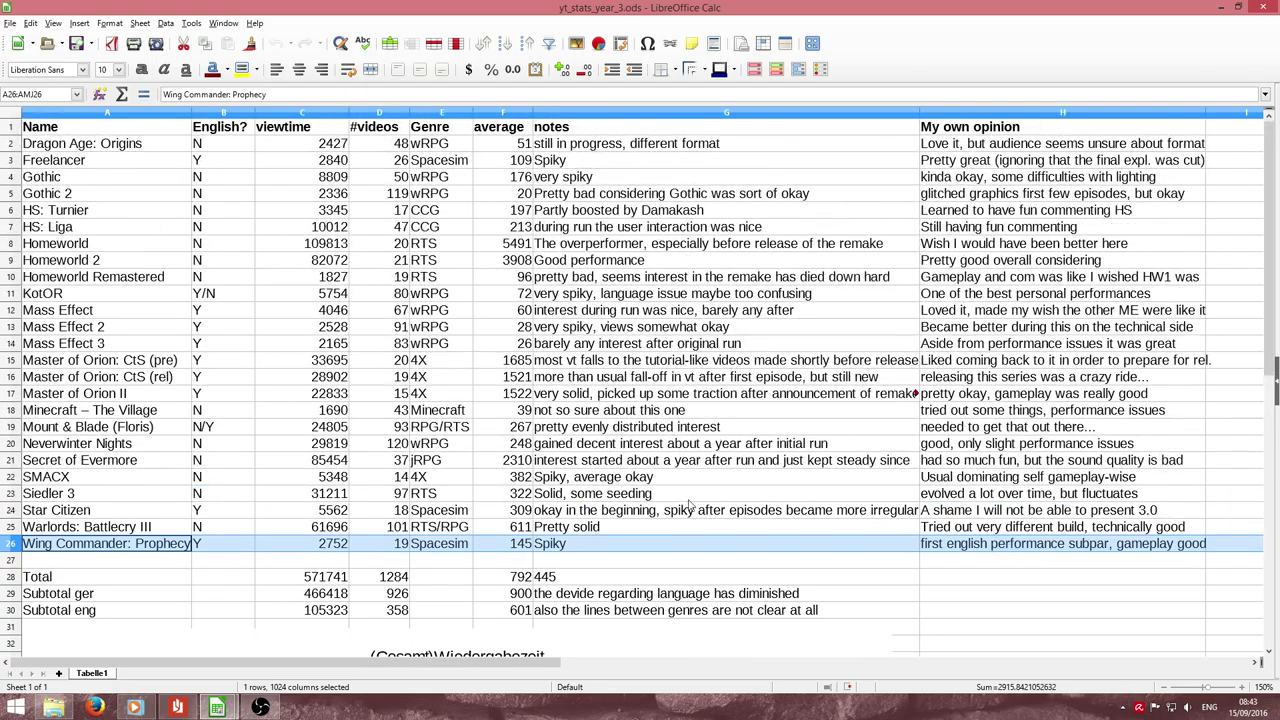
click(12, 578)
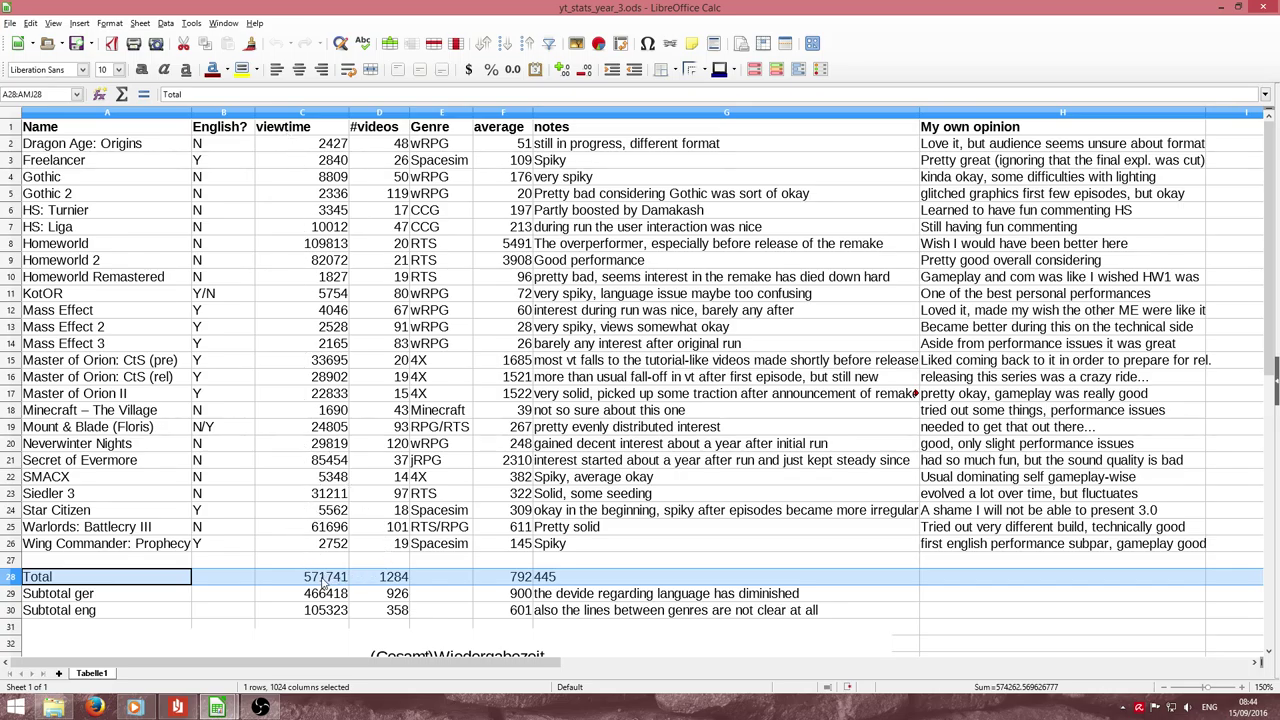
- Switch to the PDF presentation to review the Motivation slide's basic channel stats, then return to the yt_stats_year_3.ods spreadsheet
click(177, 707)
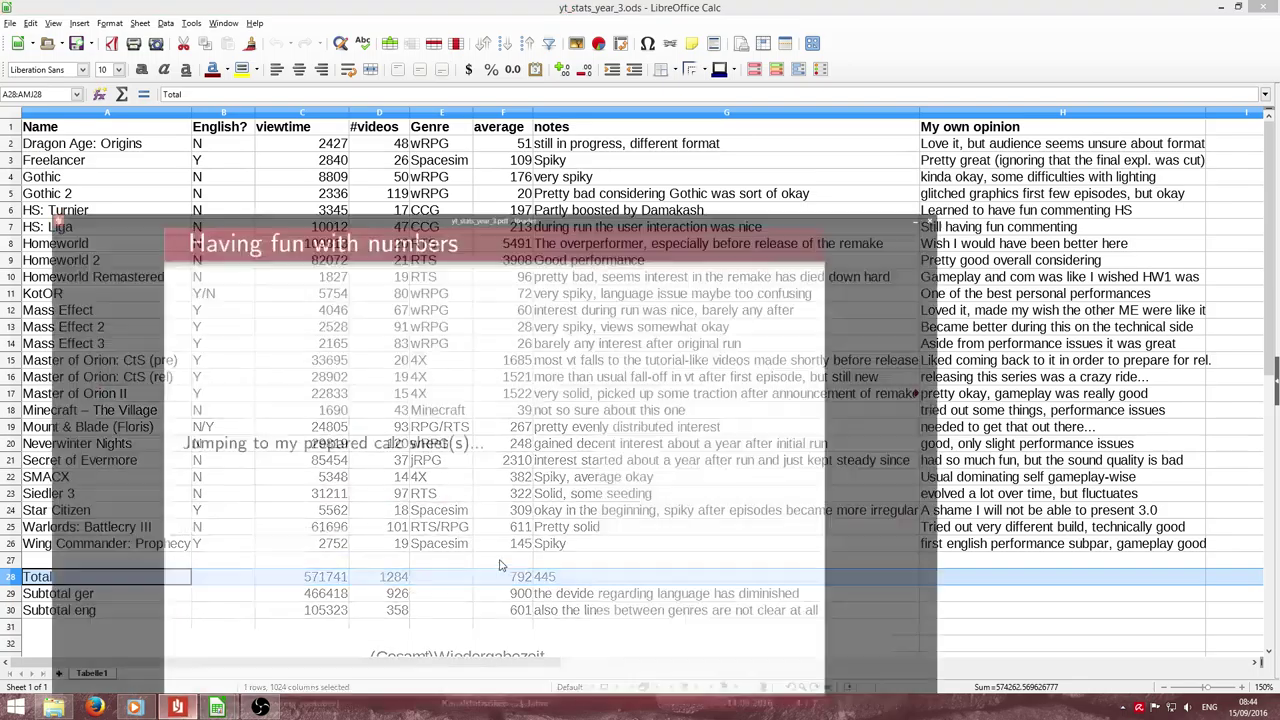
key(Home)
key(Right)
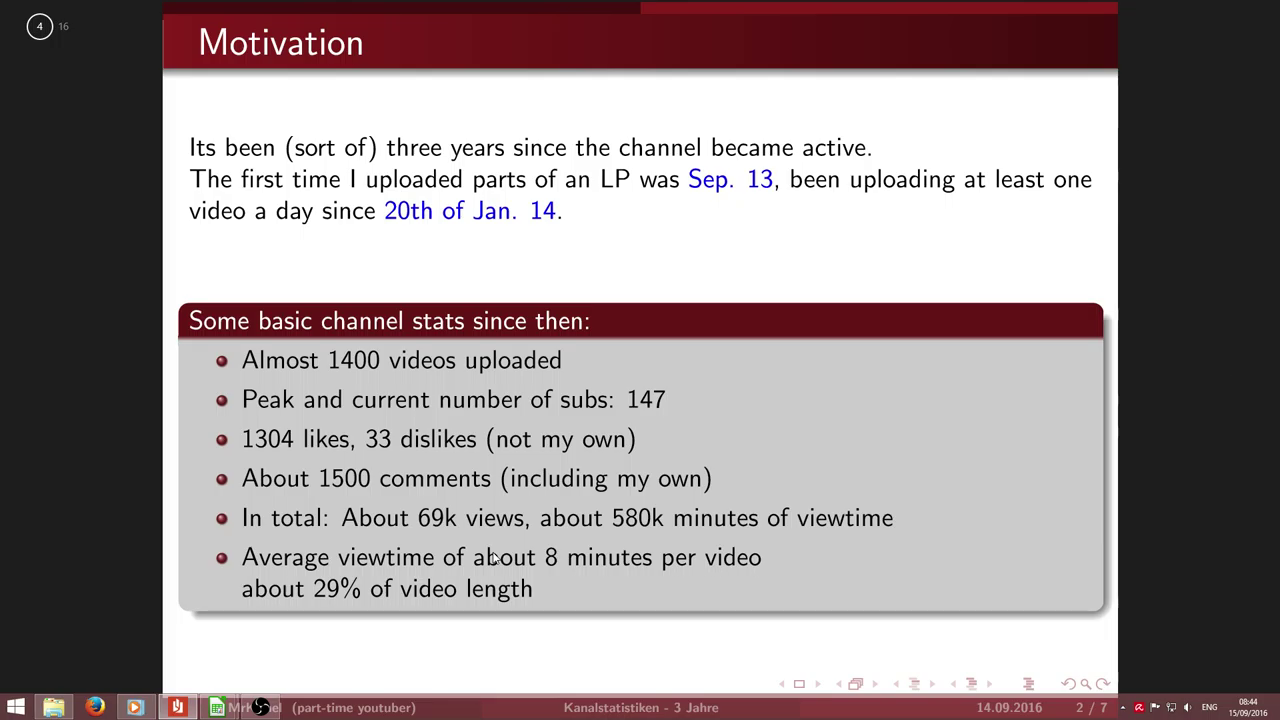
key(alt+Tab)
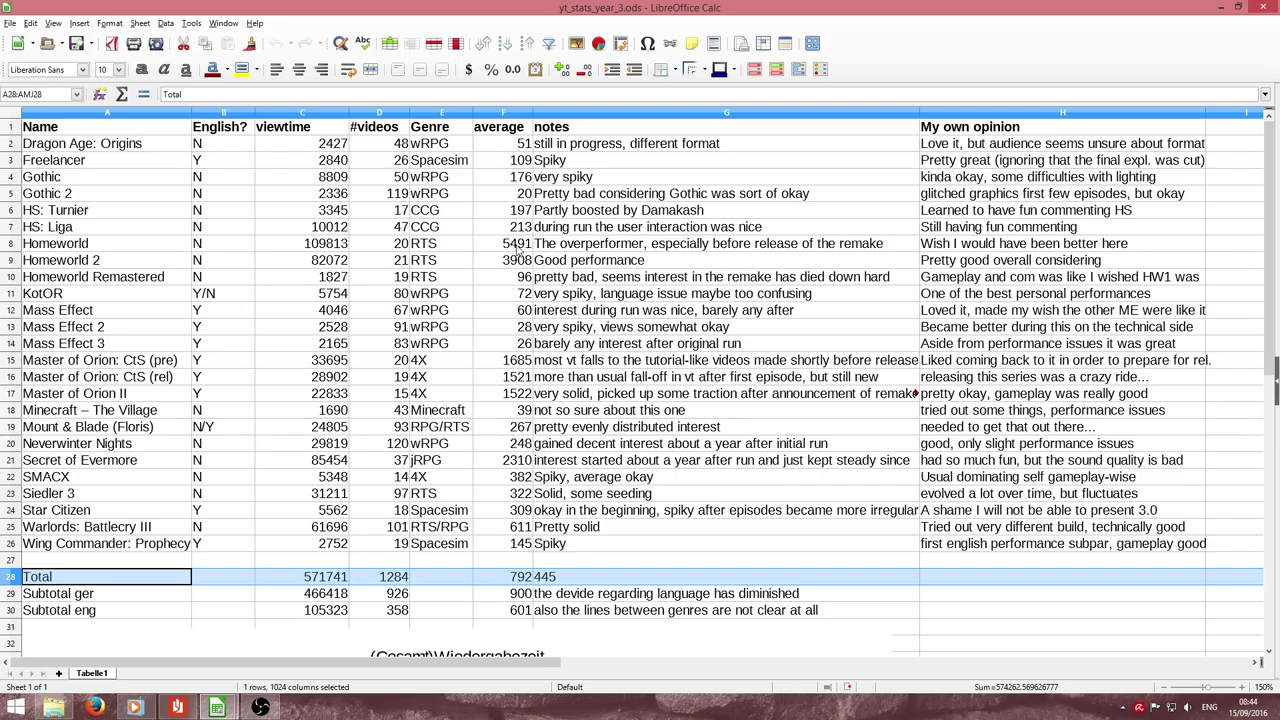
- Compare the formulas in the Total row's average cell F28 and the adjacent notes cell G28
click(508, 580)
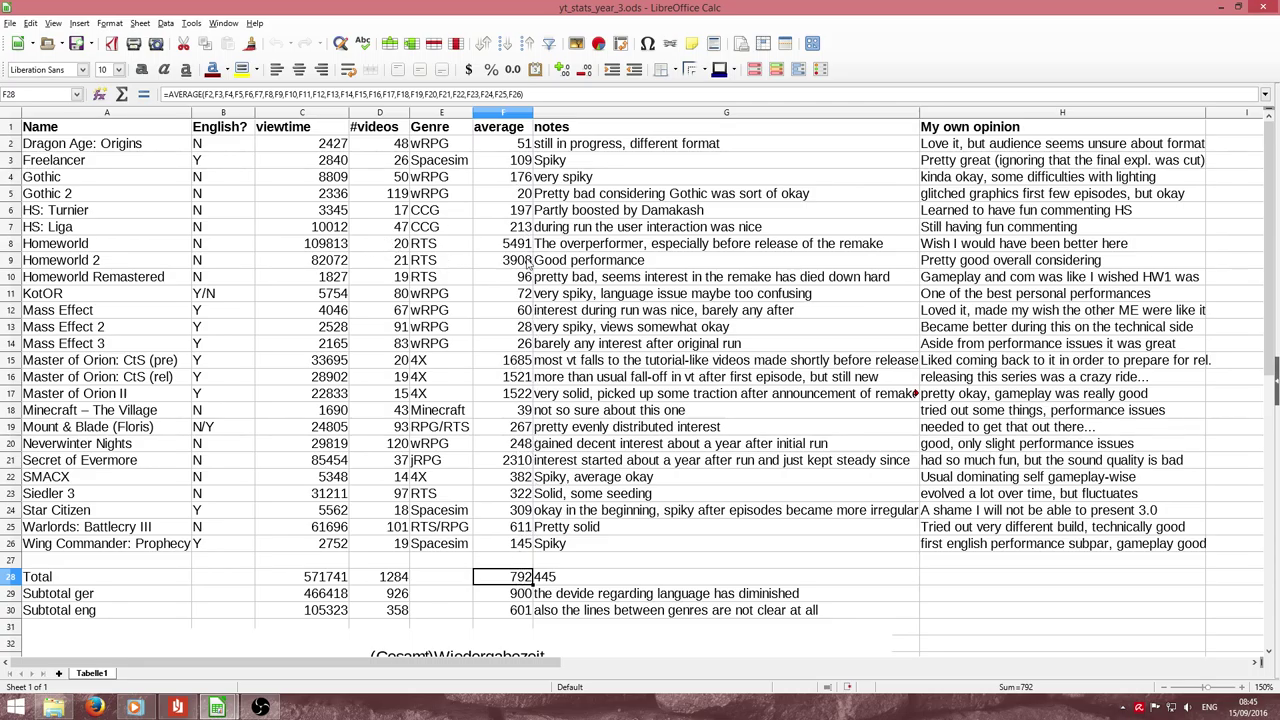
click(566, 580)
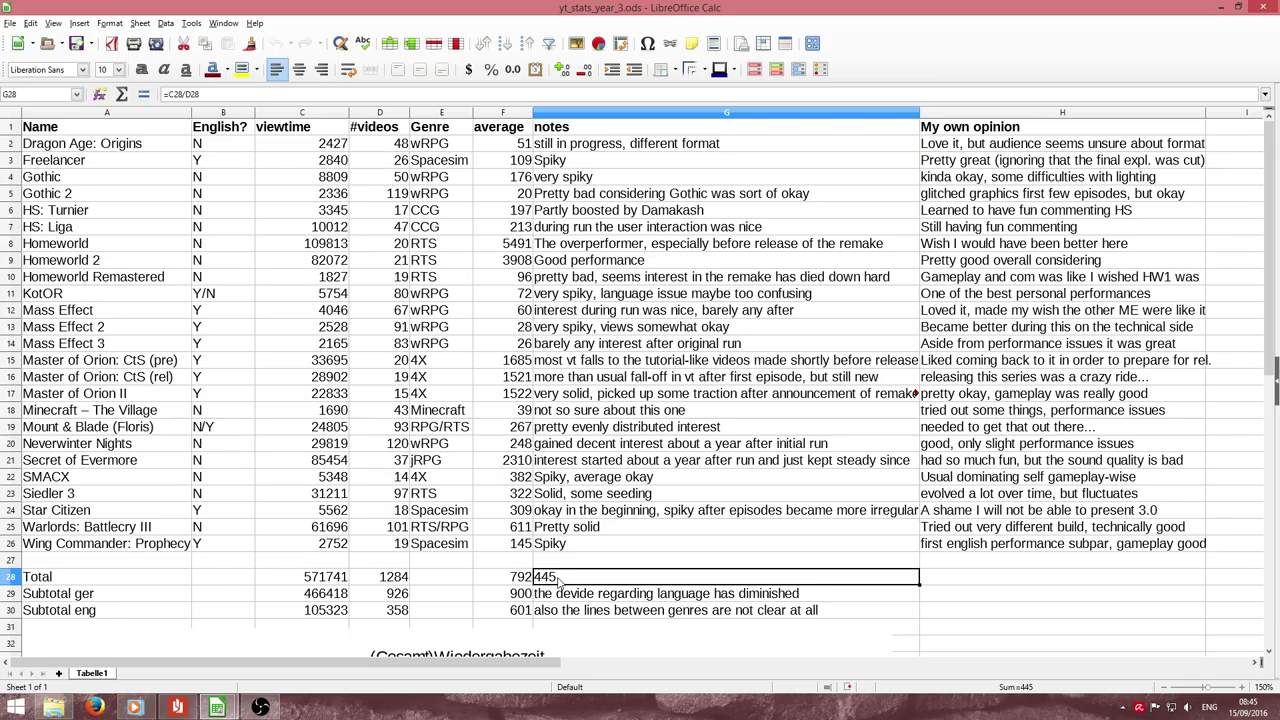
click(505, 582)
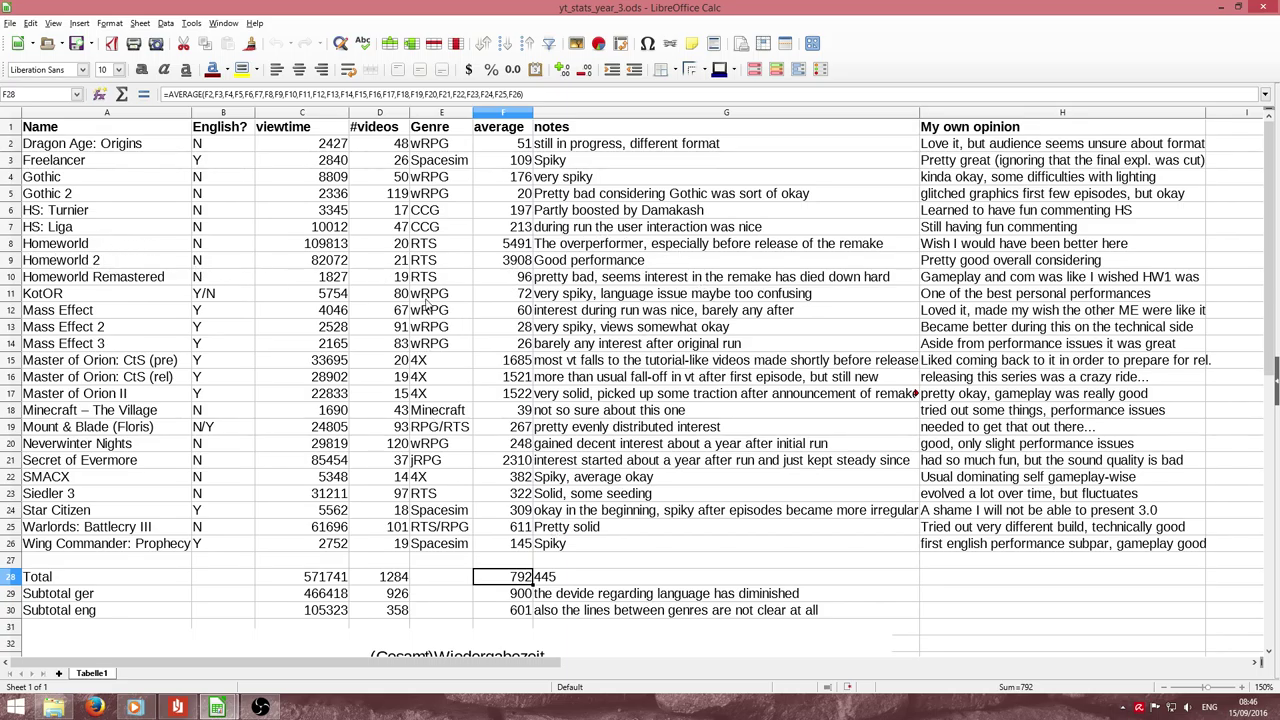
- Examine the total and average playback time charts below the table, ending back at the project table
scroll(426, 304, down, 10)
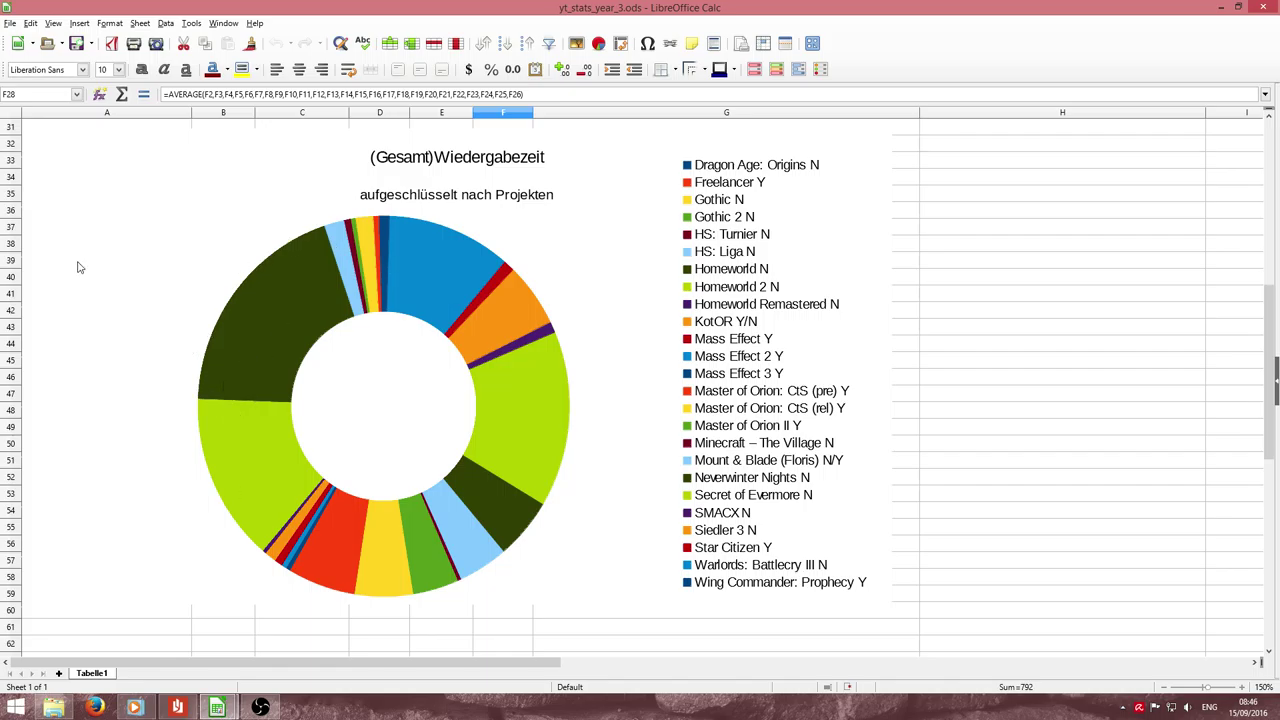
scroll(139, 285, down, 11)
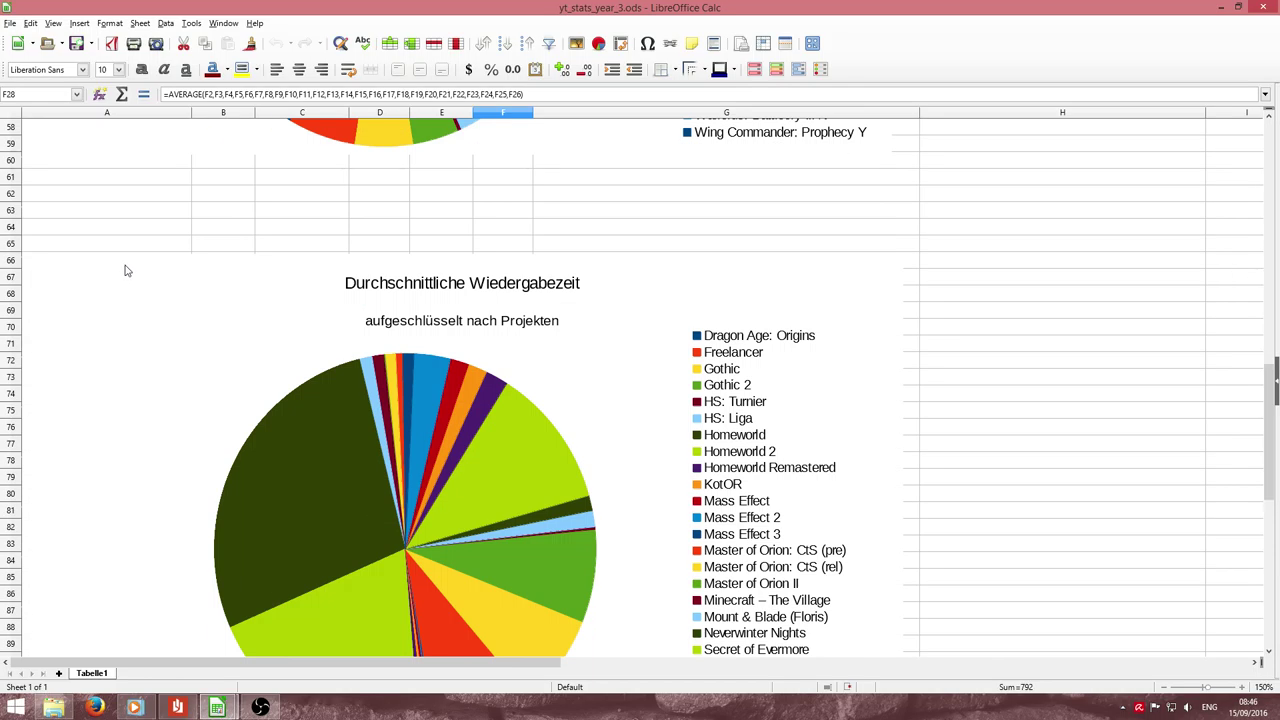
scroll(244, 305, down, 2)
scroll(244, 310, up, 1)
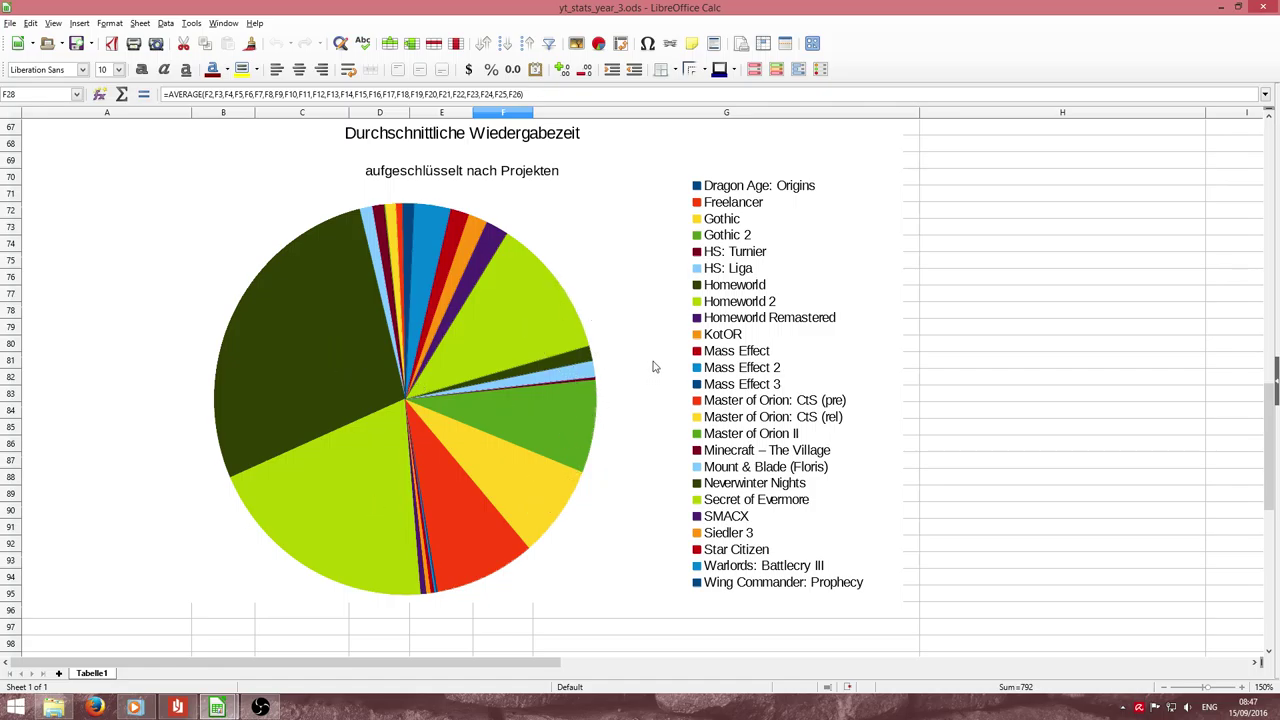
scroll(650, 362, down, 4)
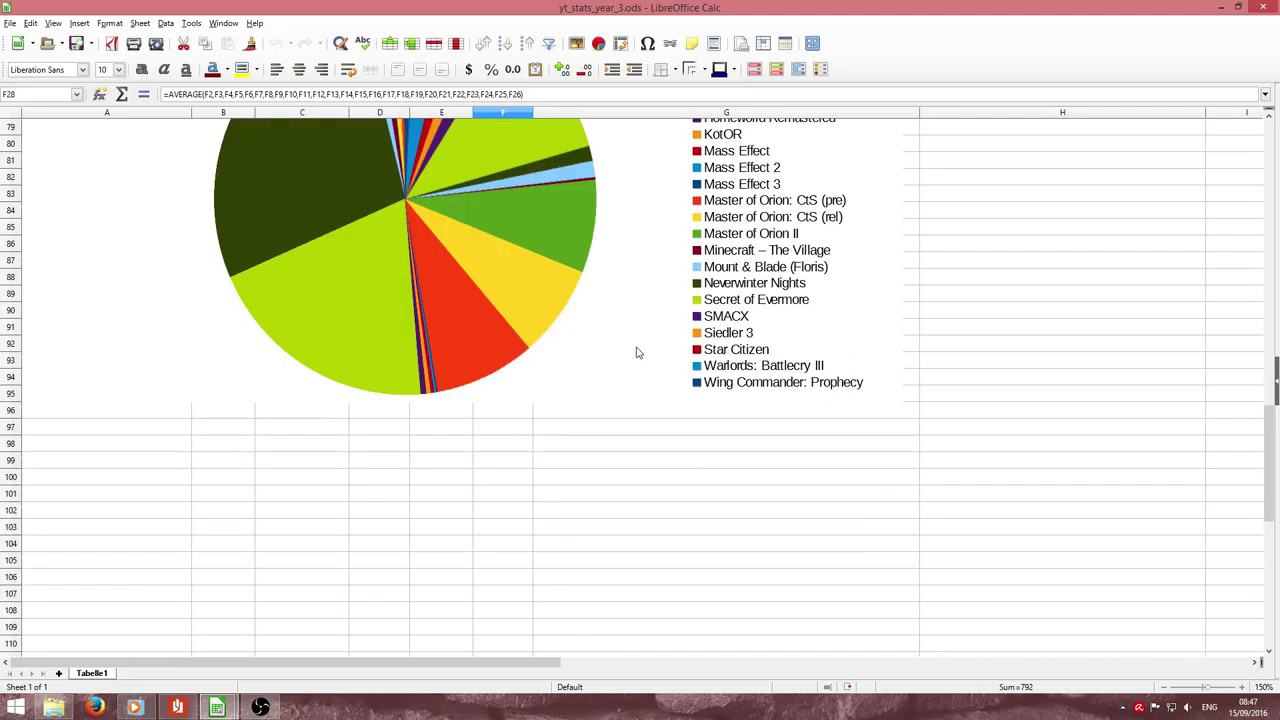
scroll(630, 360, up, 19)
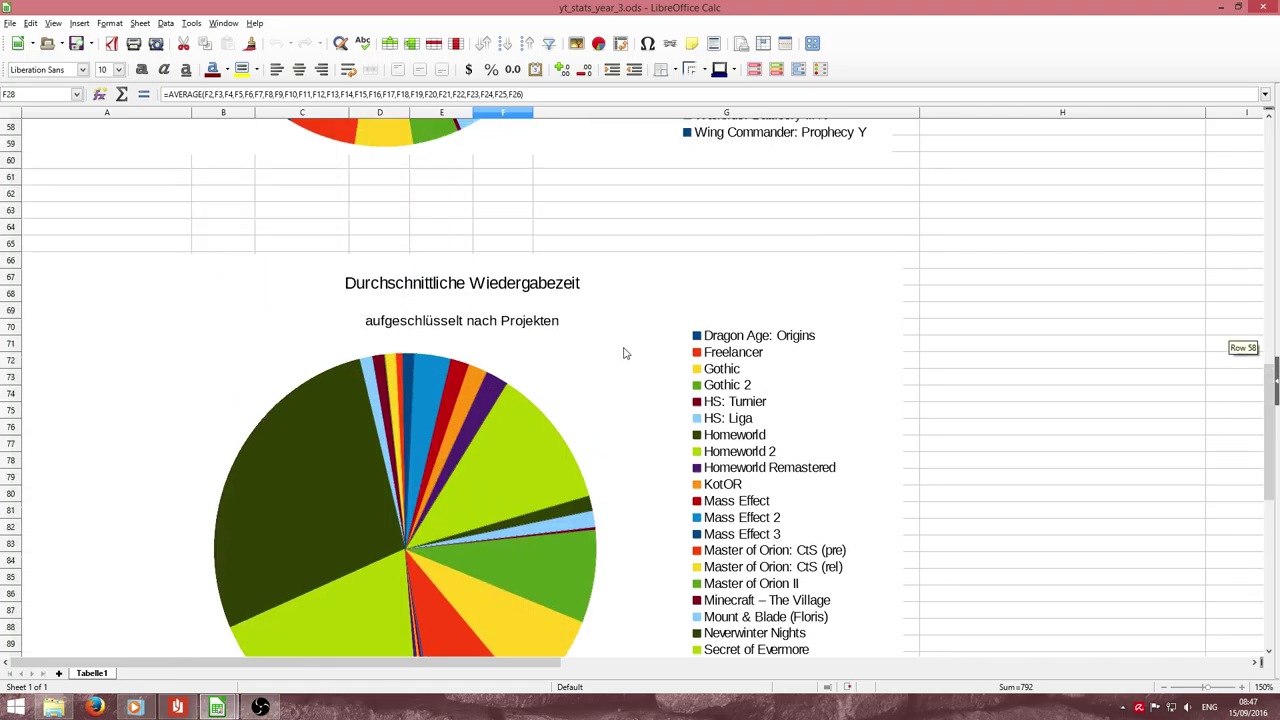
scroll(615, 383, up, 7)
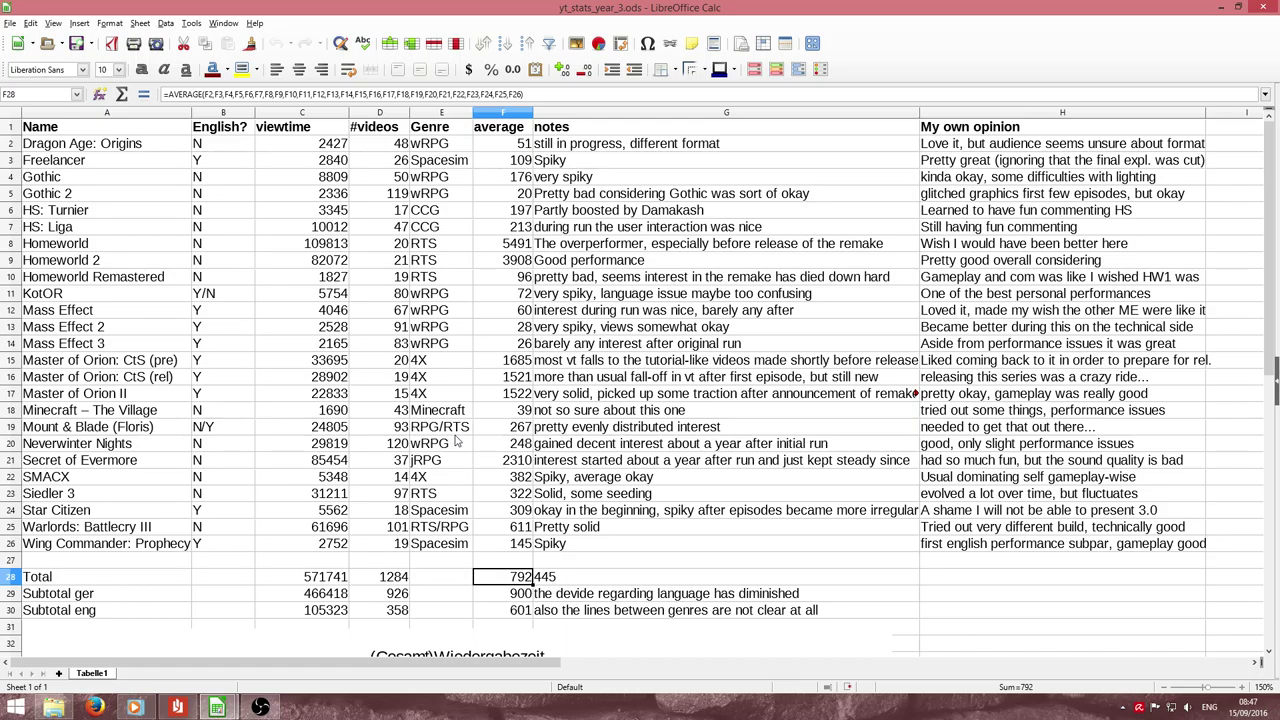
- Highlight the Neverwinter Nights, Secret of Evermore and Warlords: Battlecry III rows one after another
click(12, 443)
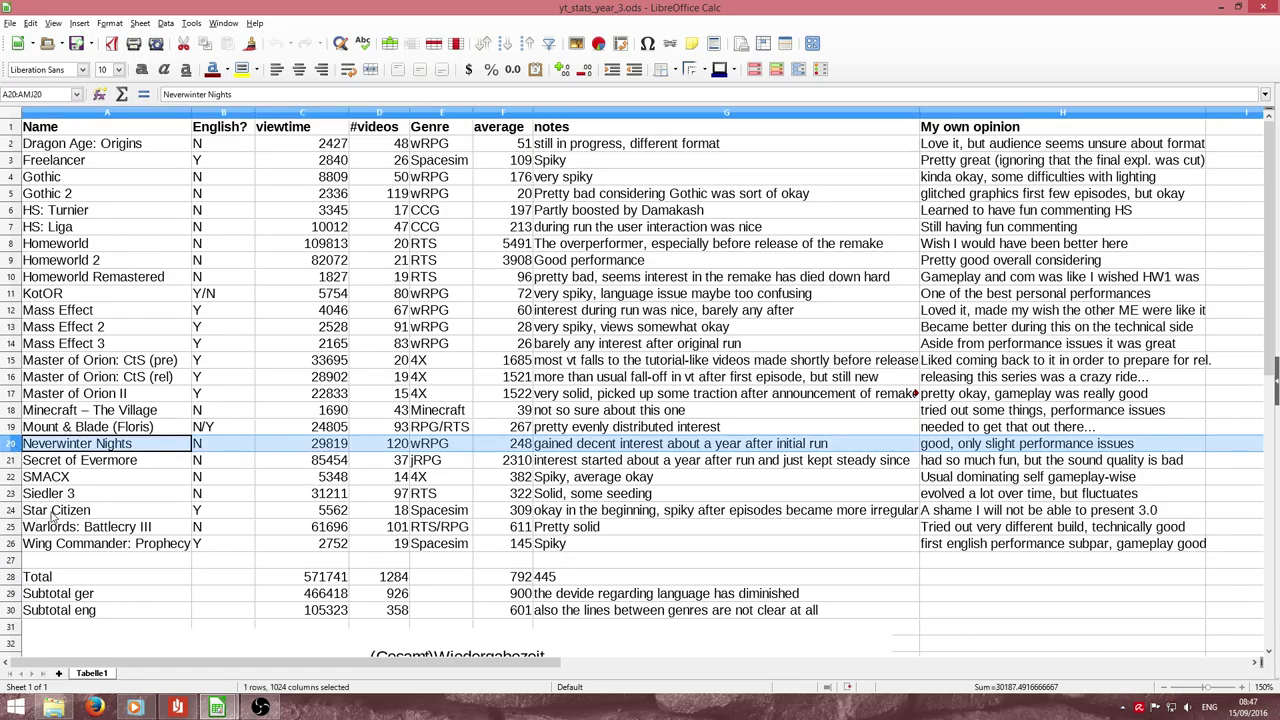
click(17, 461)
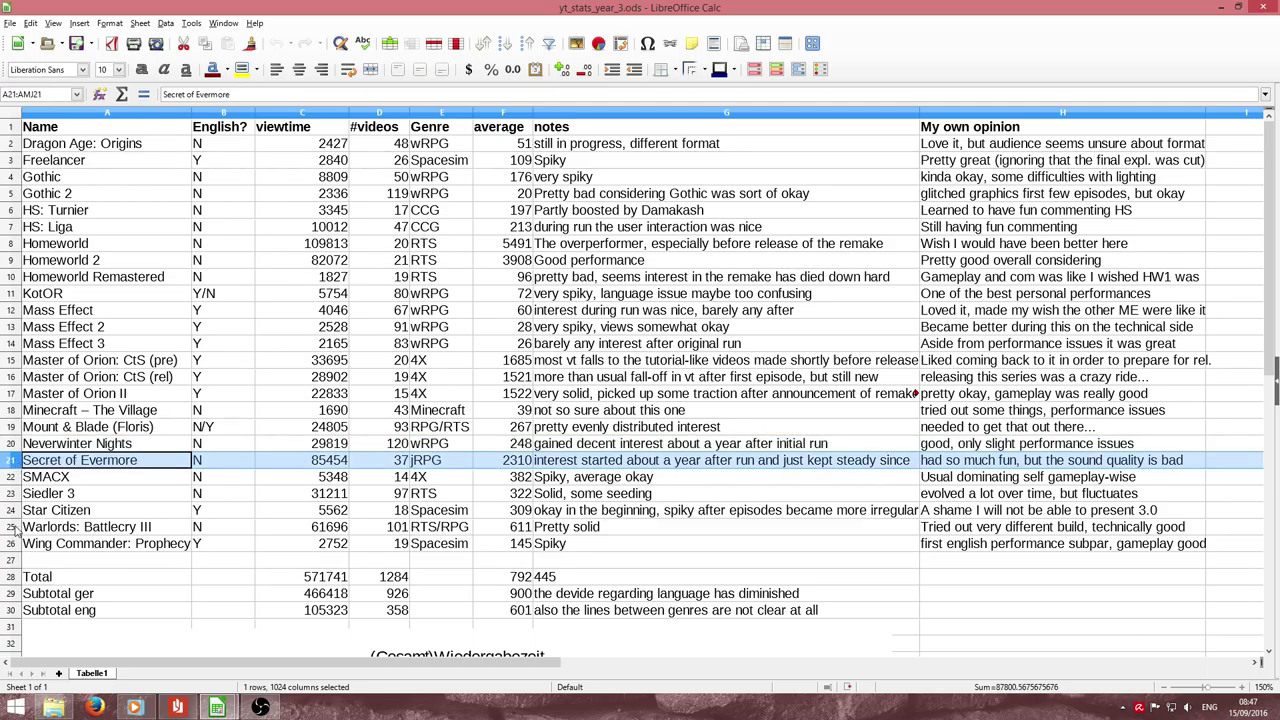
click(12, 527)
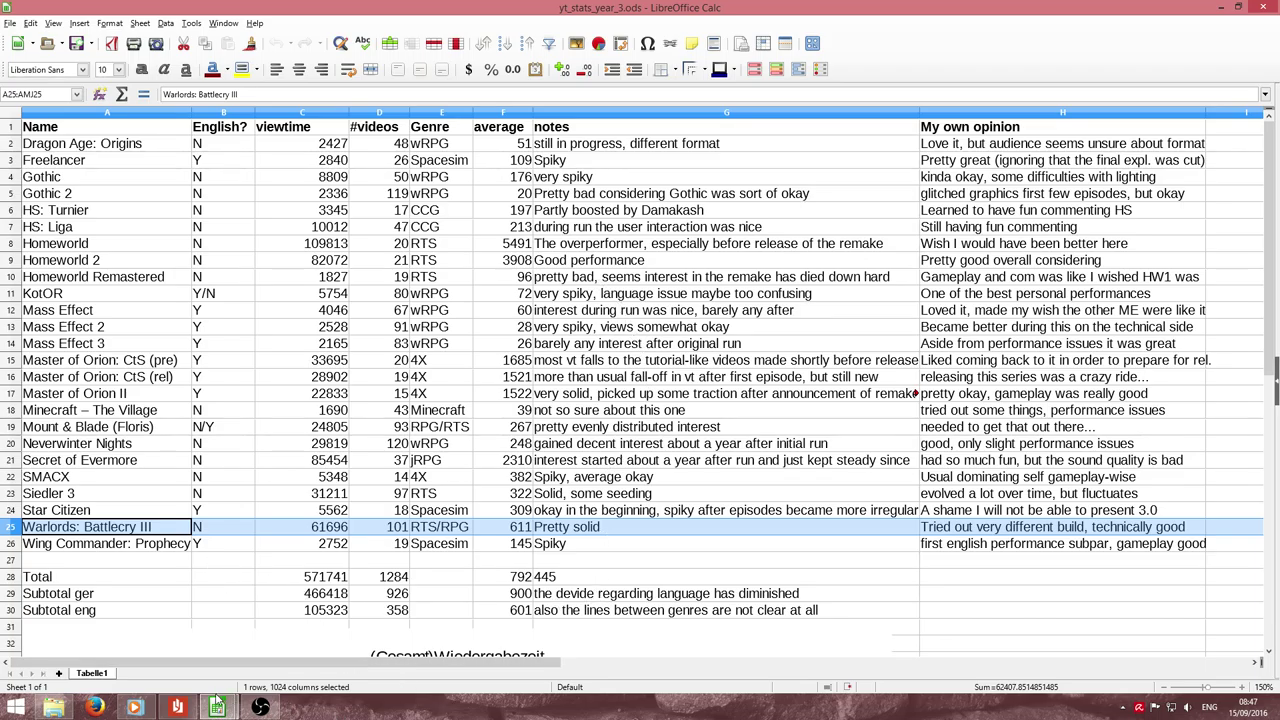
- Switch to the yt_stats_age_demog.ods spreadsheet and highlight each column in turn from Project through vt in kmin
mouse_move(219, 704)
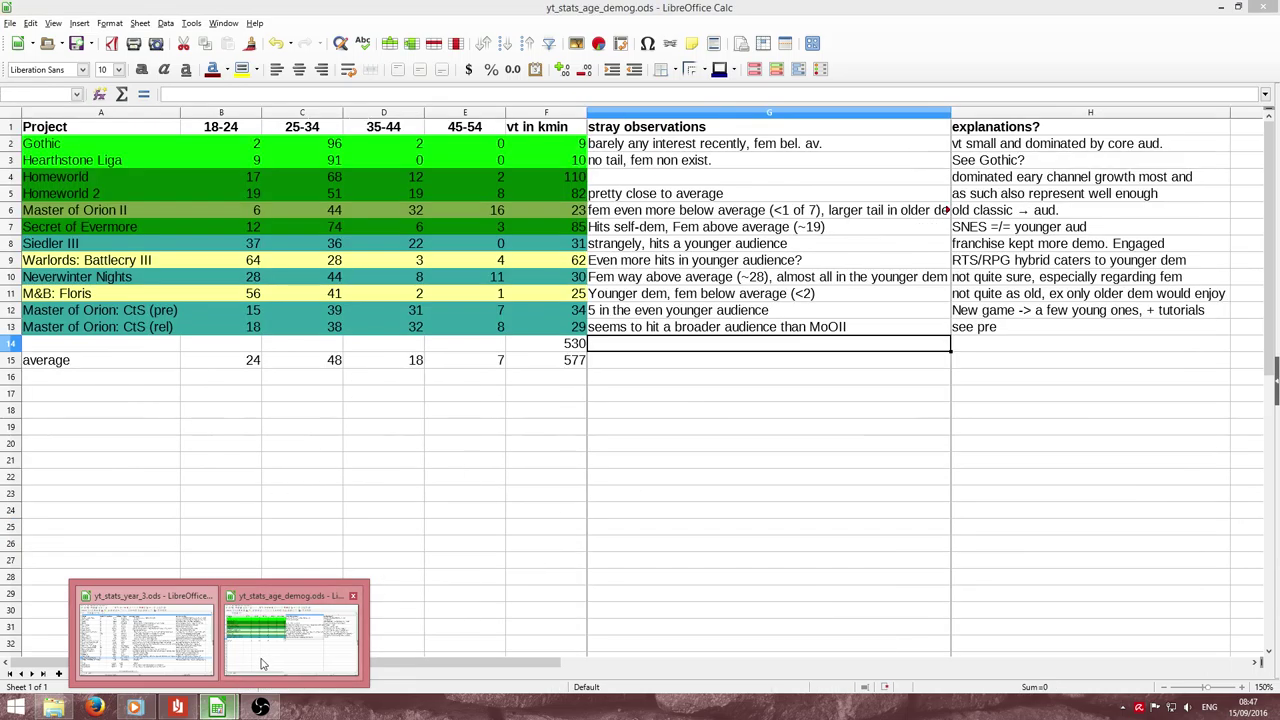
click(262, 664)
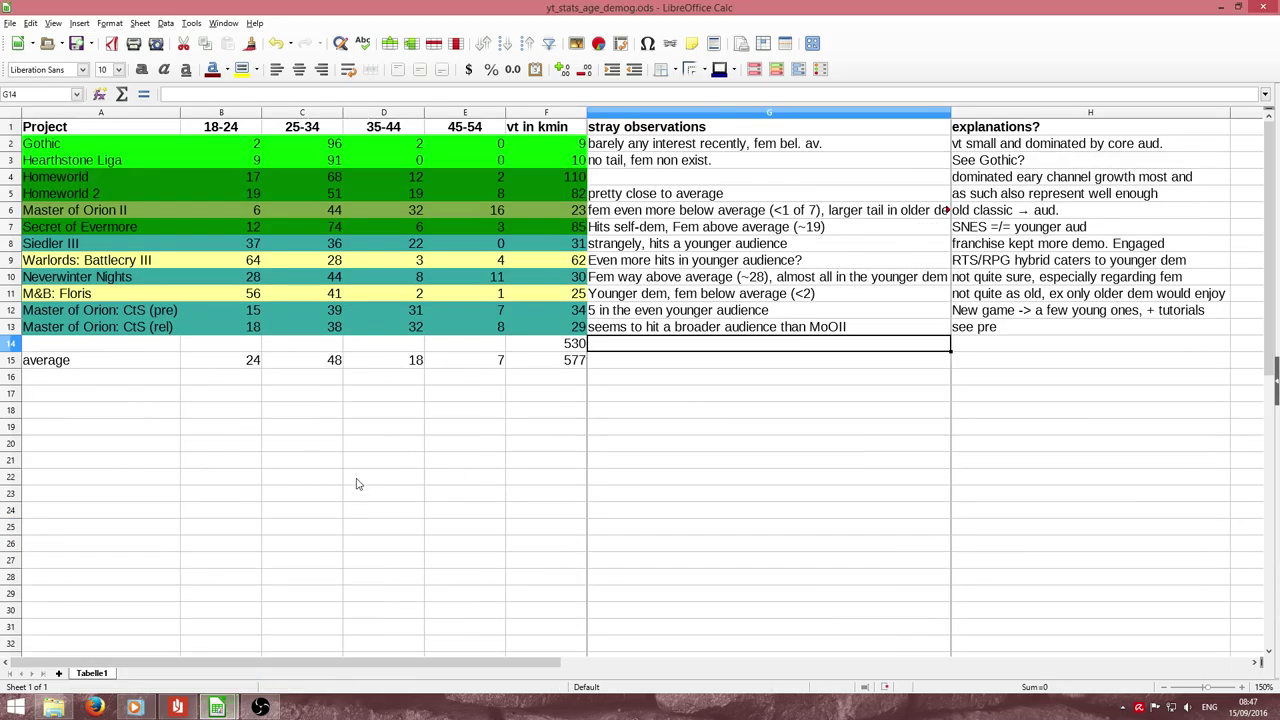
click(139, 114)
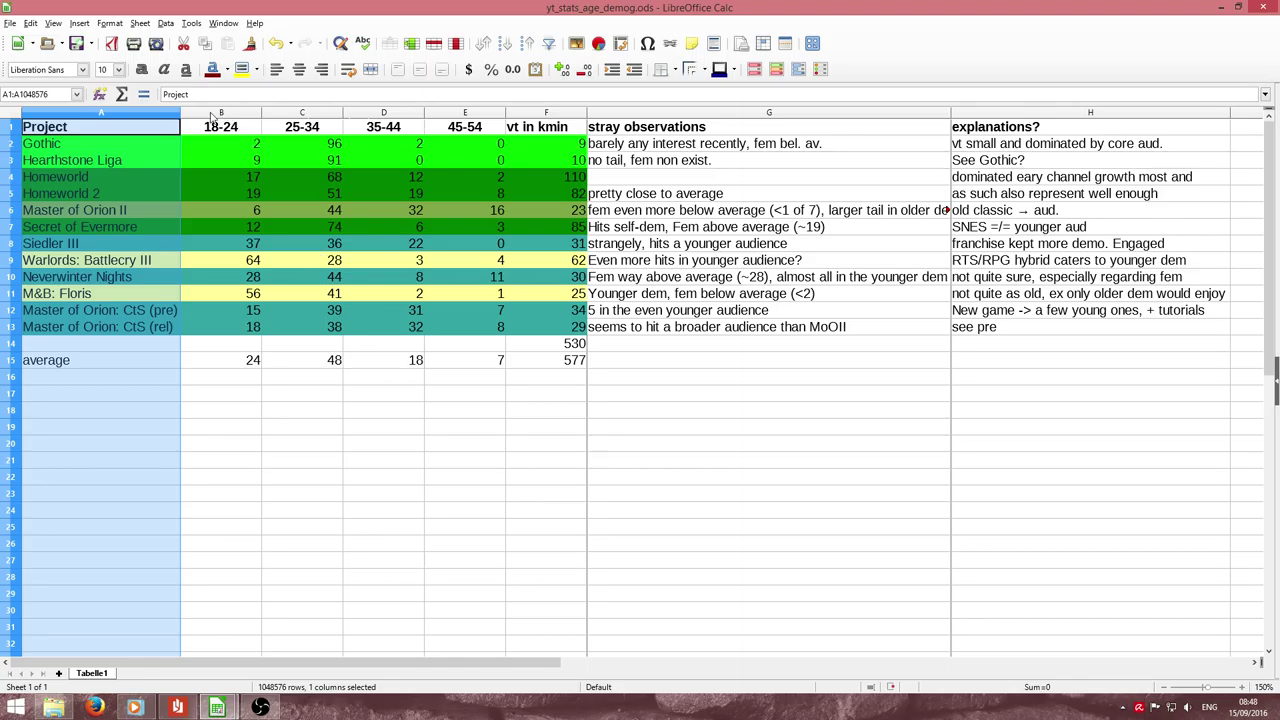
click(212, 113)
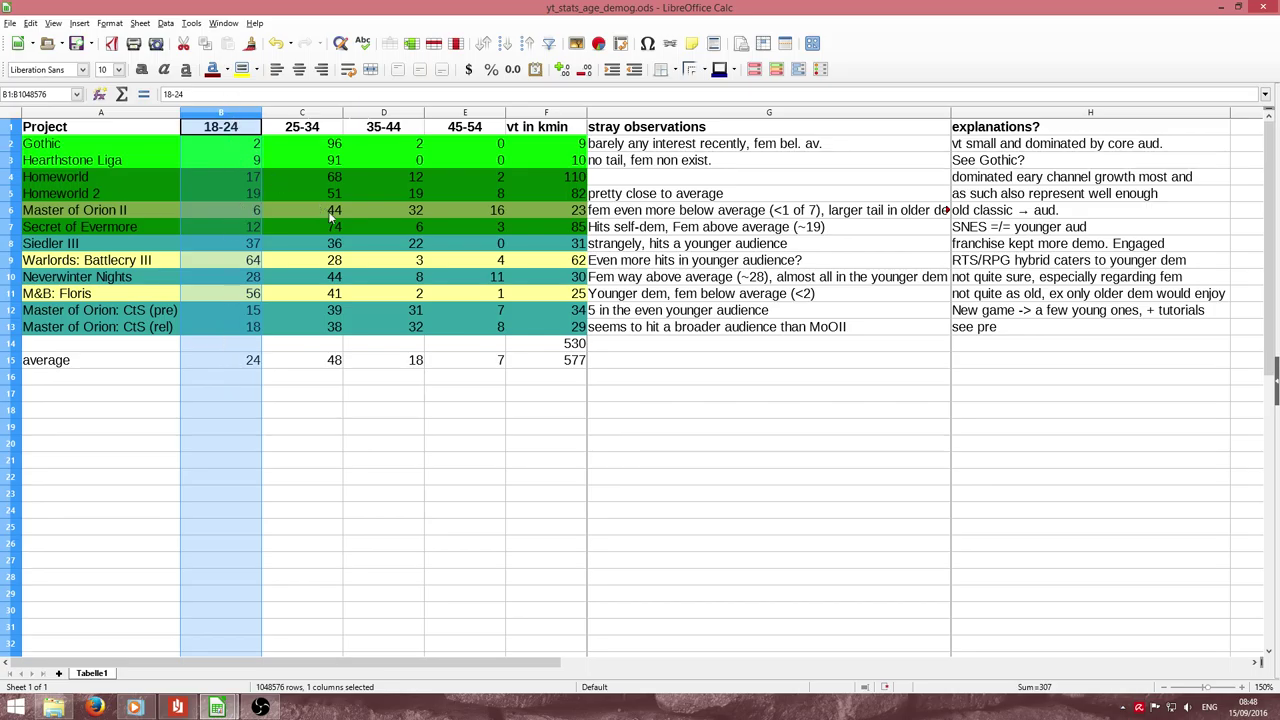
click(296, 113)
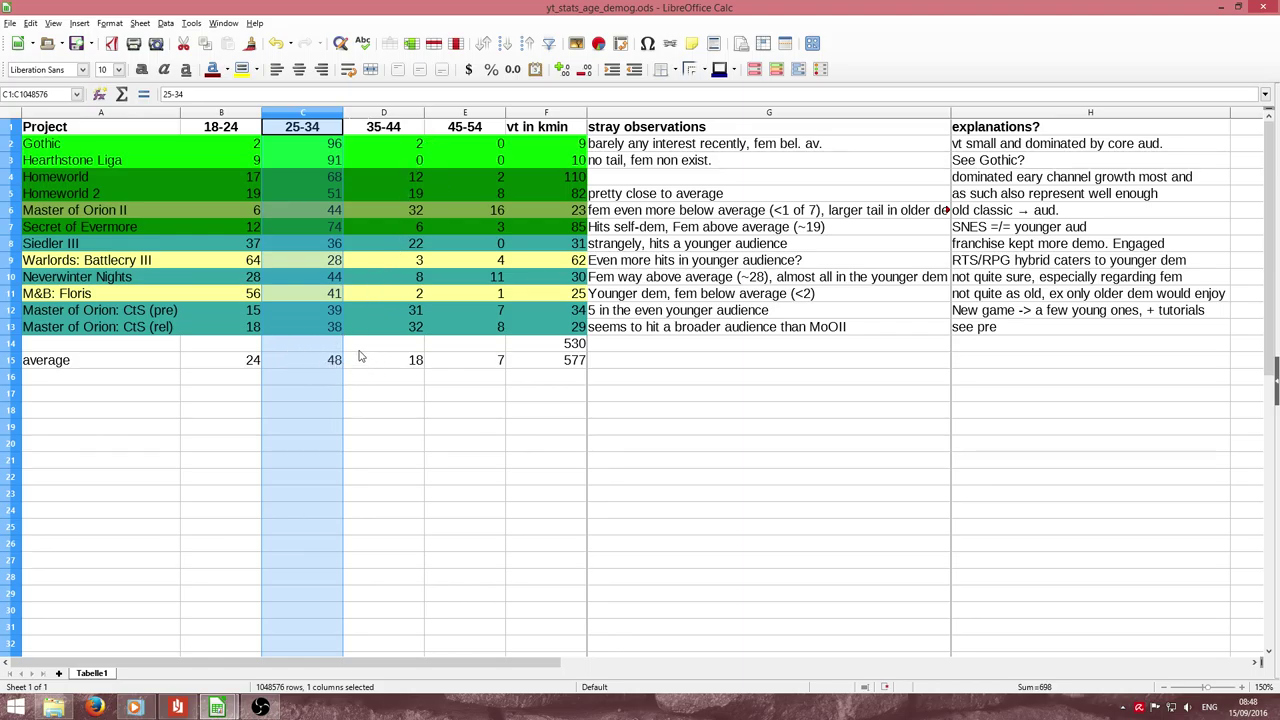
click(413, 115)
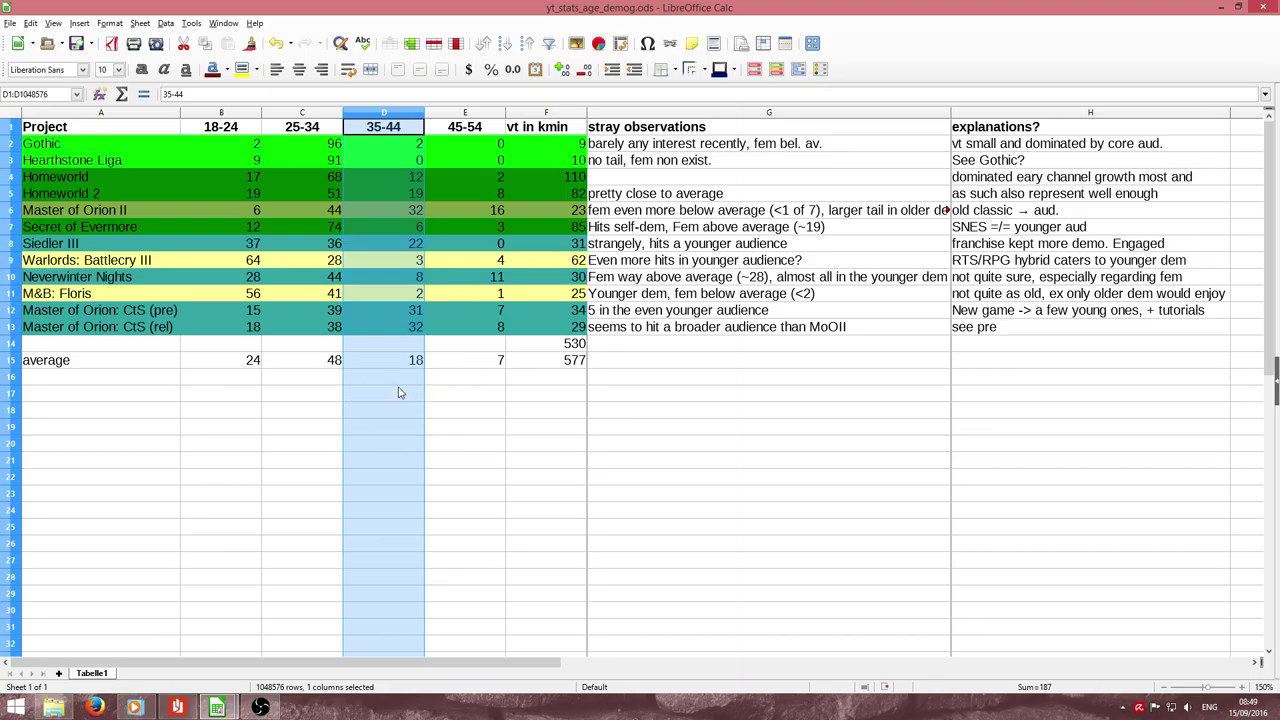
click(481, 114)
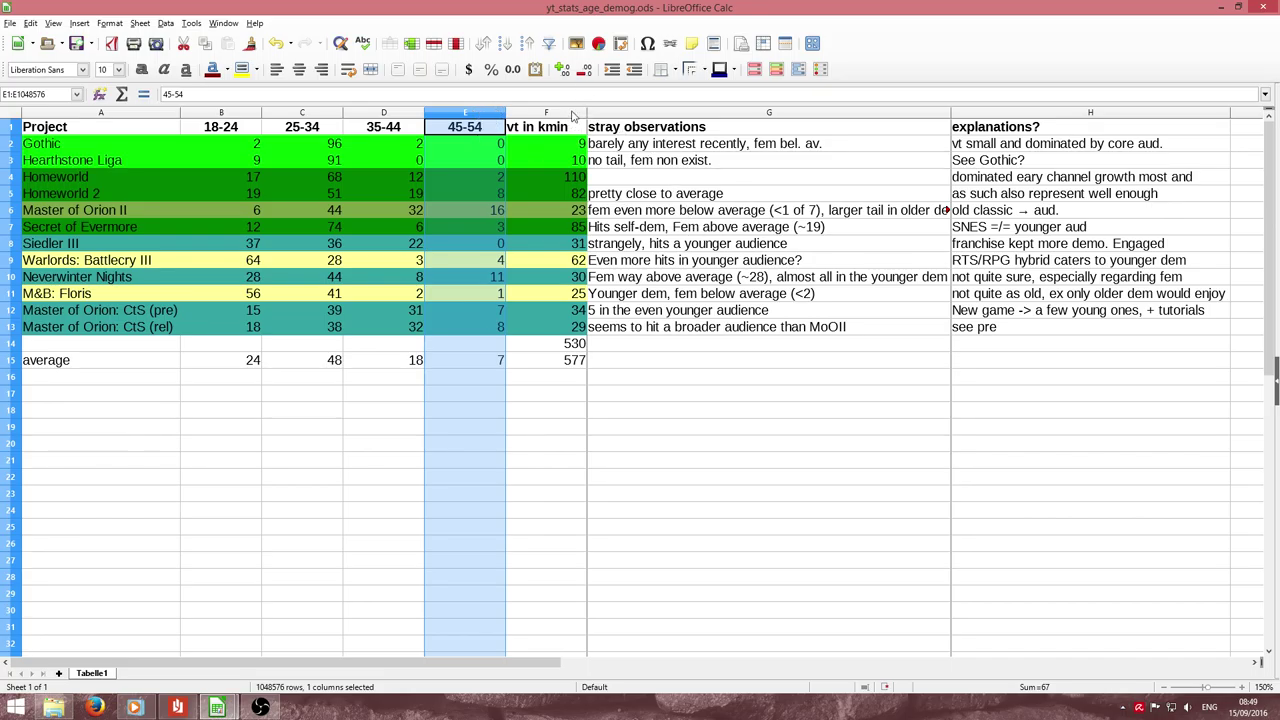
click(572, 118)
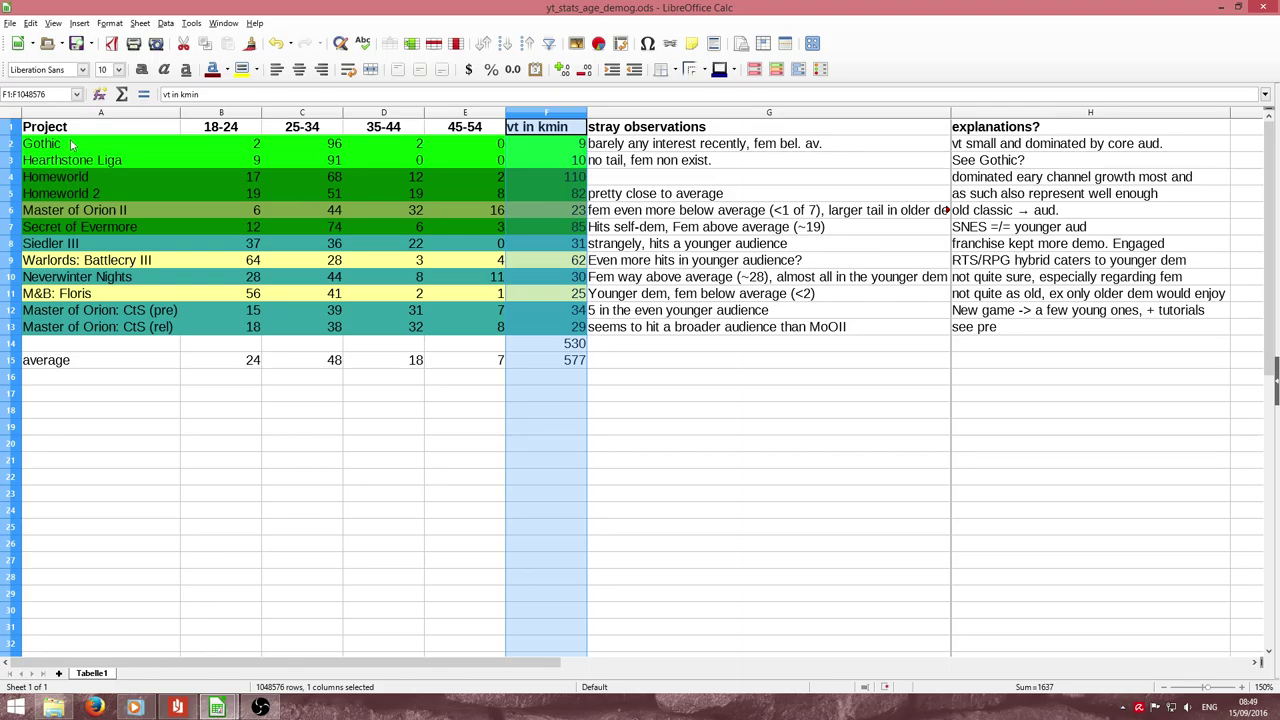
- Highlight the Gothic and Hearthstone Liga rows in turn and compare their age distribution with the average row
click(11, 146)
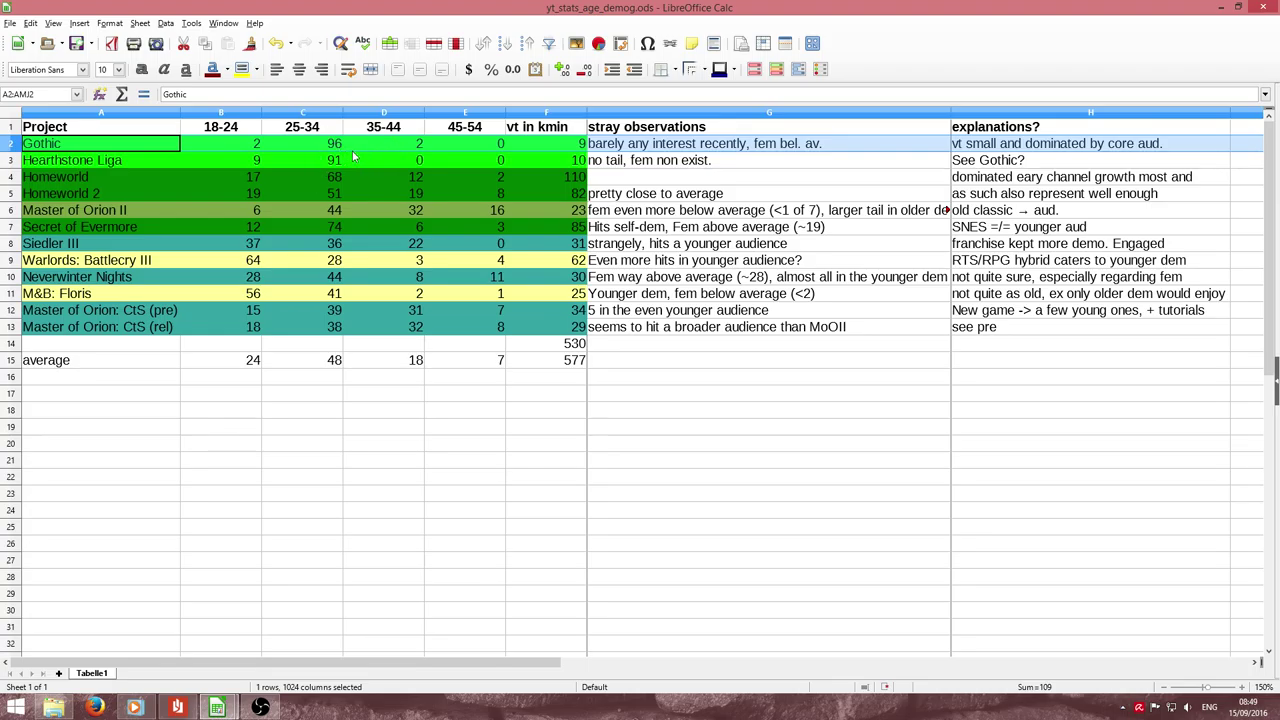
click(12, 162)
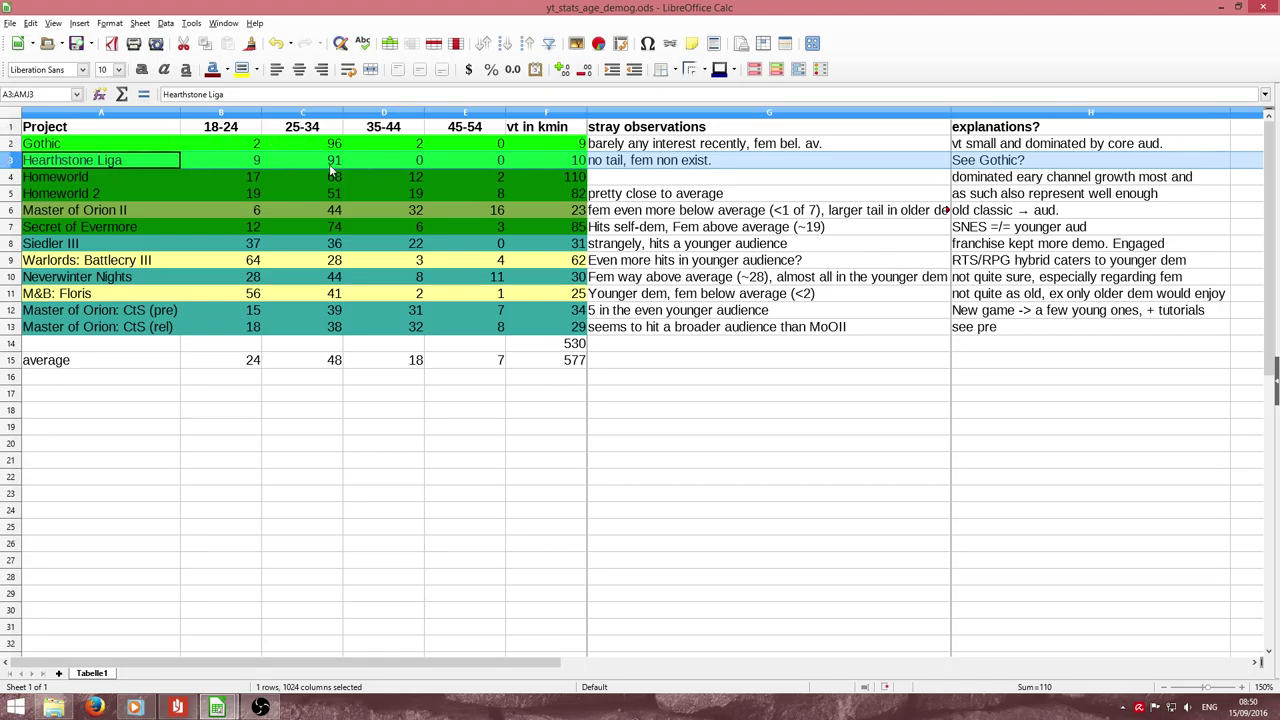
click(12, 361)
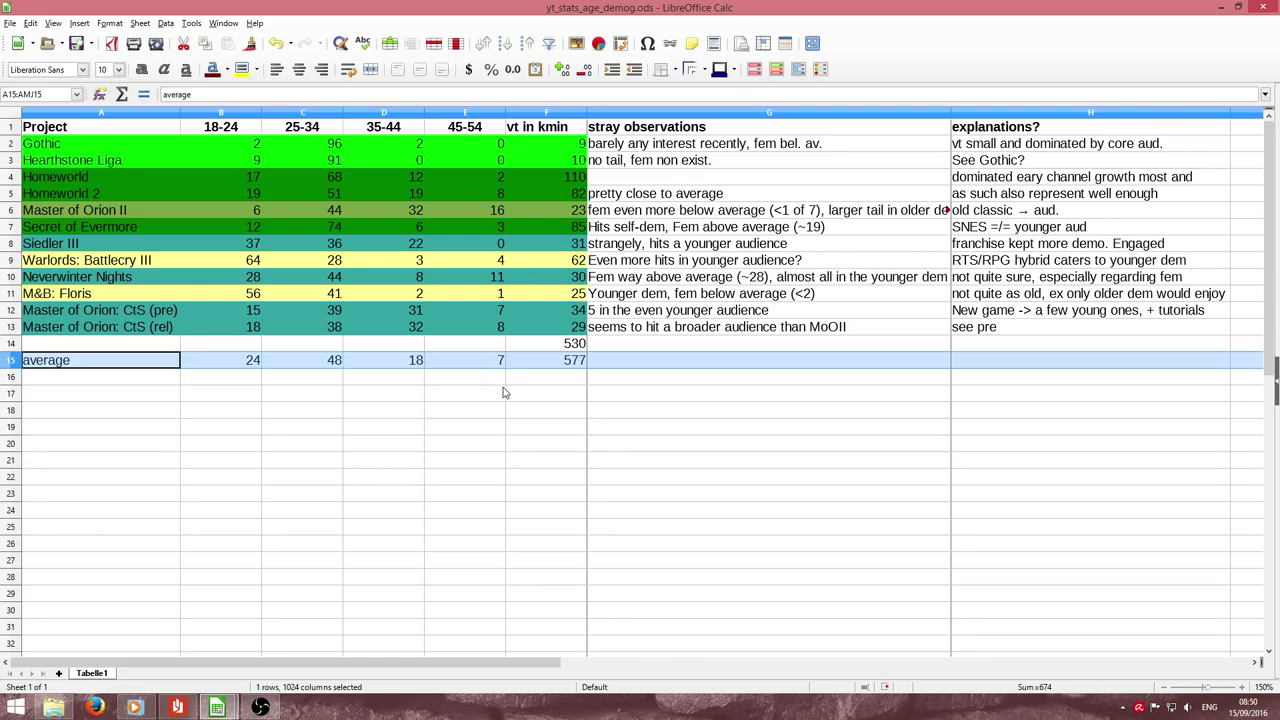
- Highlight the Homeworld and Homeworld 2 rows alternately to compare their age demographics
click(12, 177)
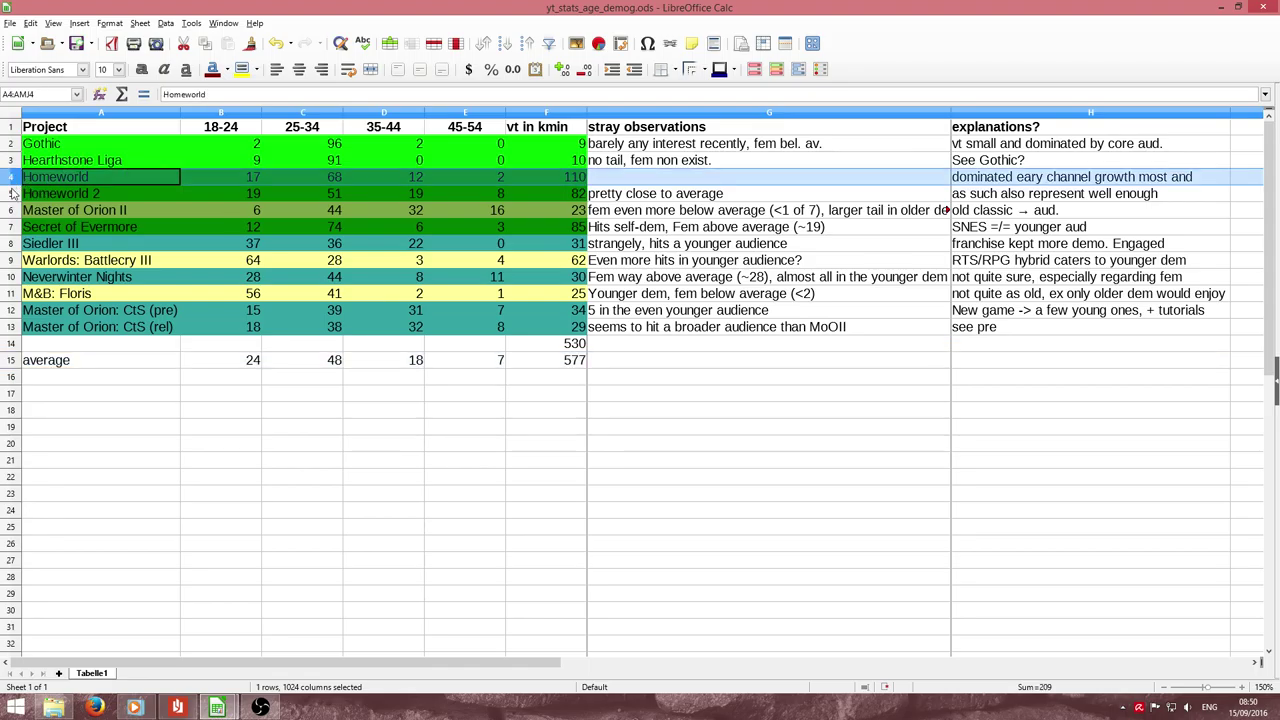
click(12, 193)
click(12, 180)
click(14, 195)
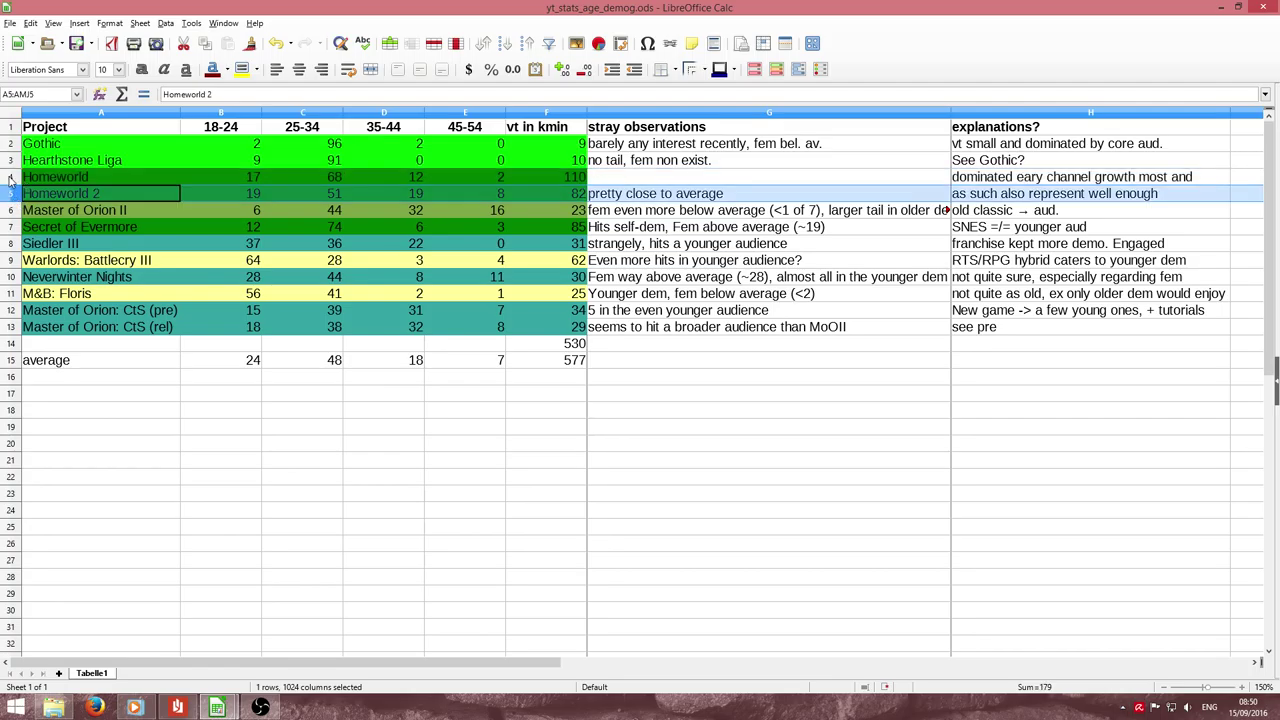
click(10, 178)
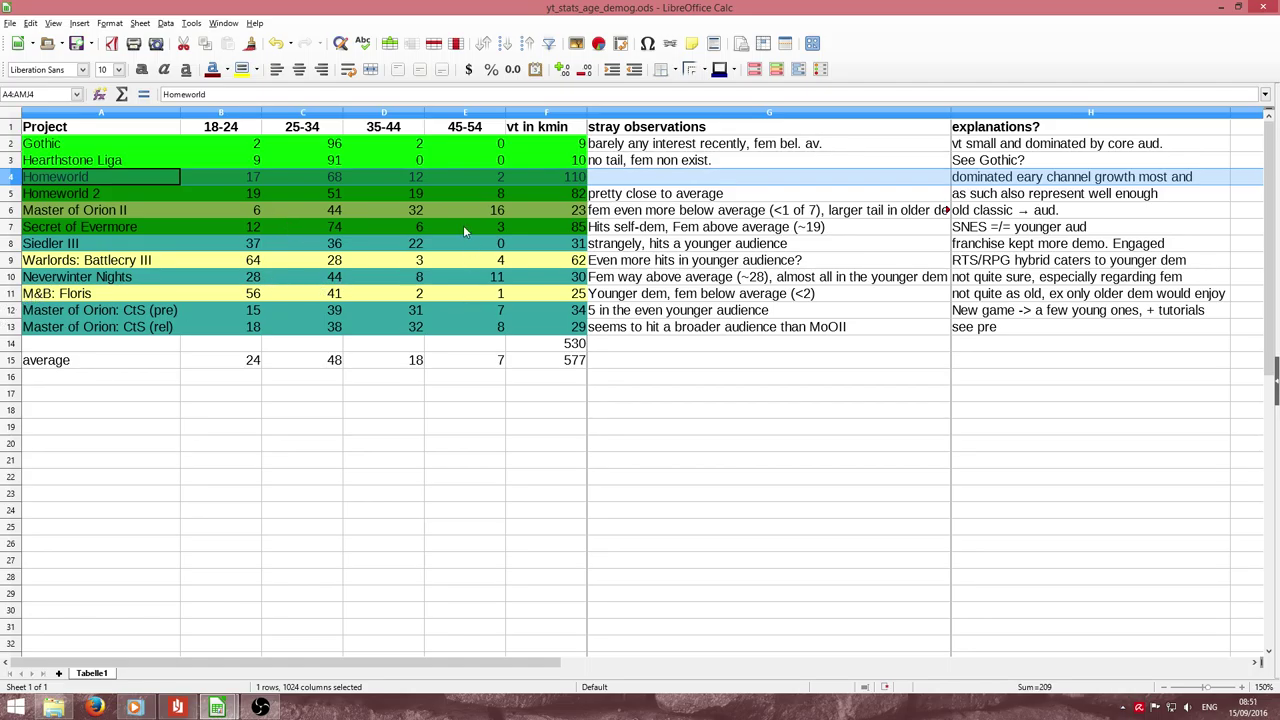
click(15, 195)
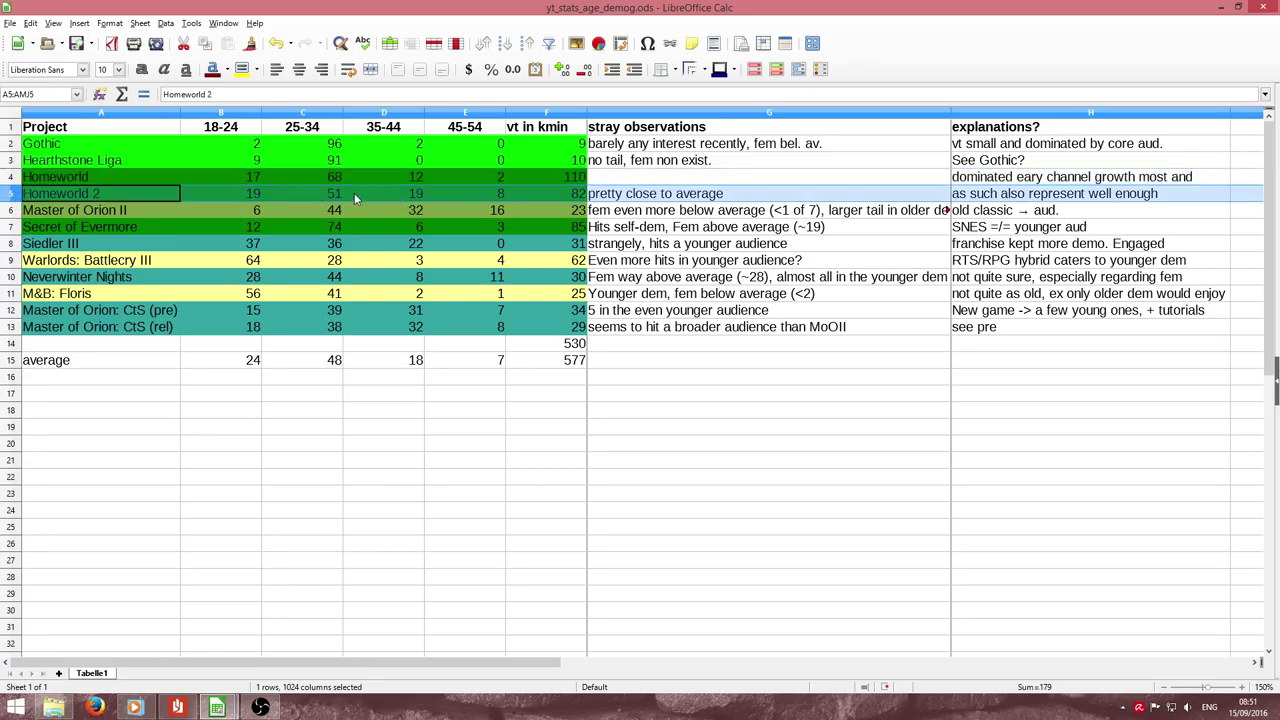
- Highlight the Secret of Evermore row, followed by the 25-34 age column, to examine its audience share
click(15, 227)
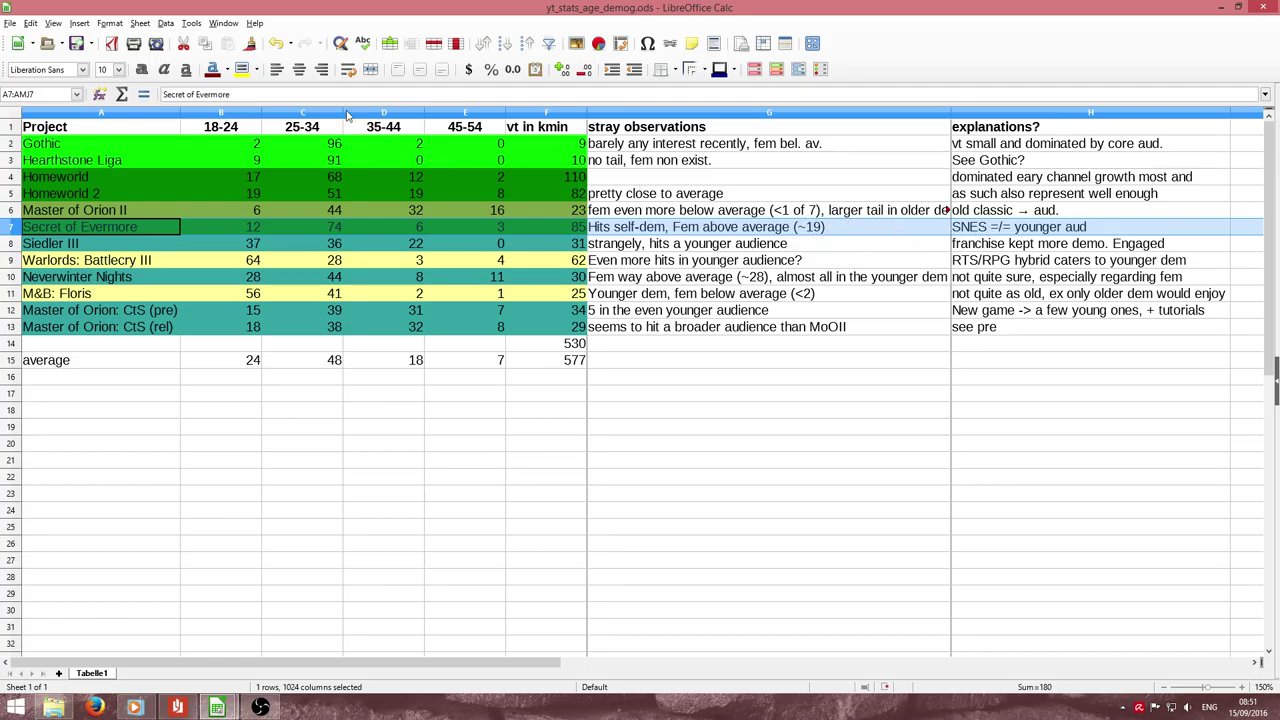
click(292, 117)
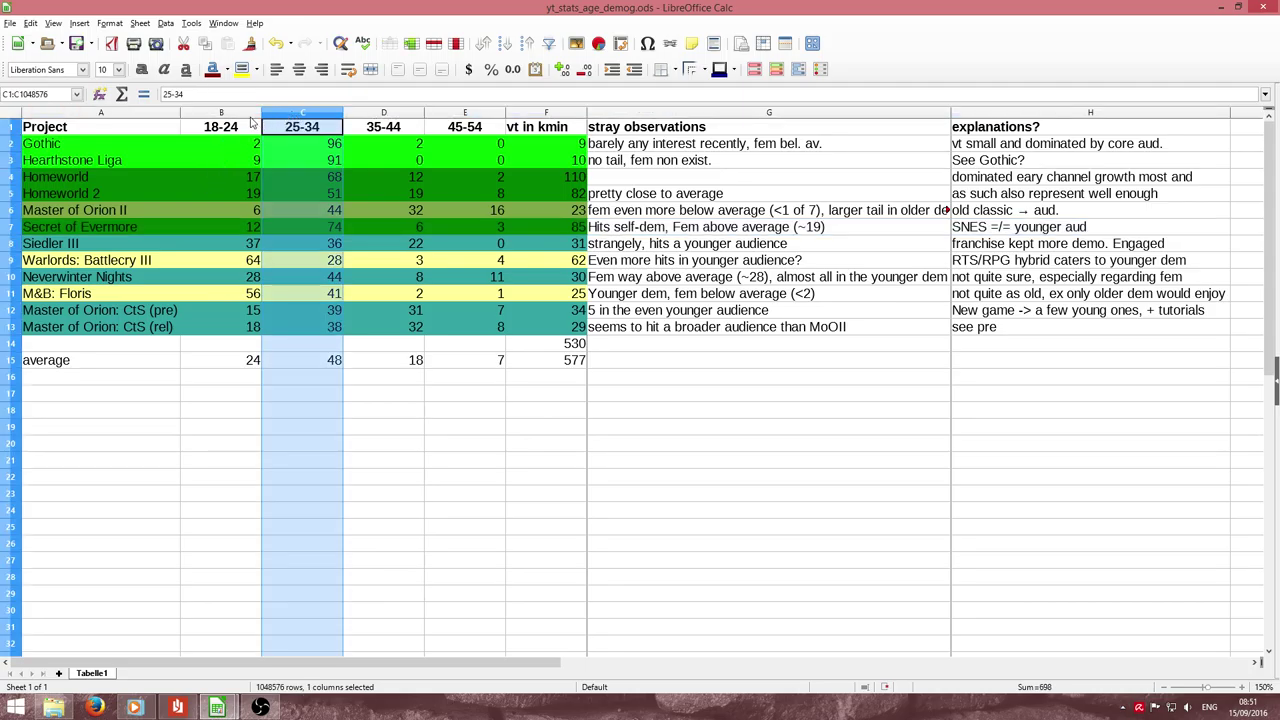
- Highlight the 18-24 and 25-34 age columns in turn, followed by the average row, to compare audience shares
click(252, 115)
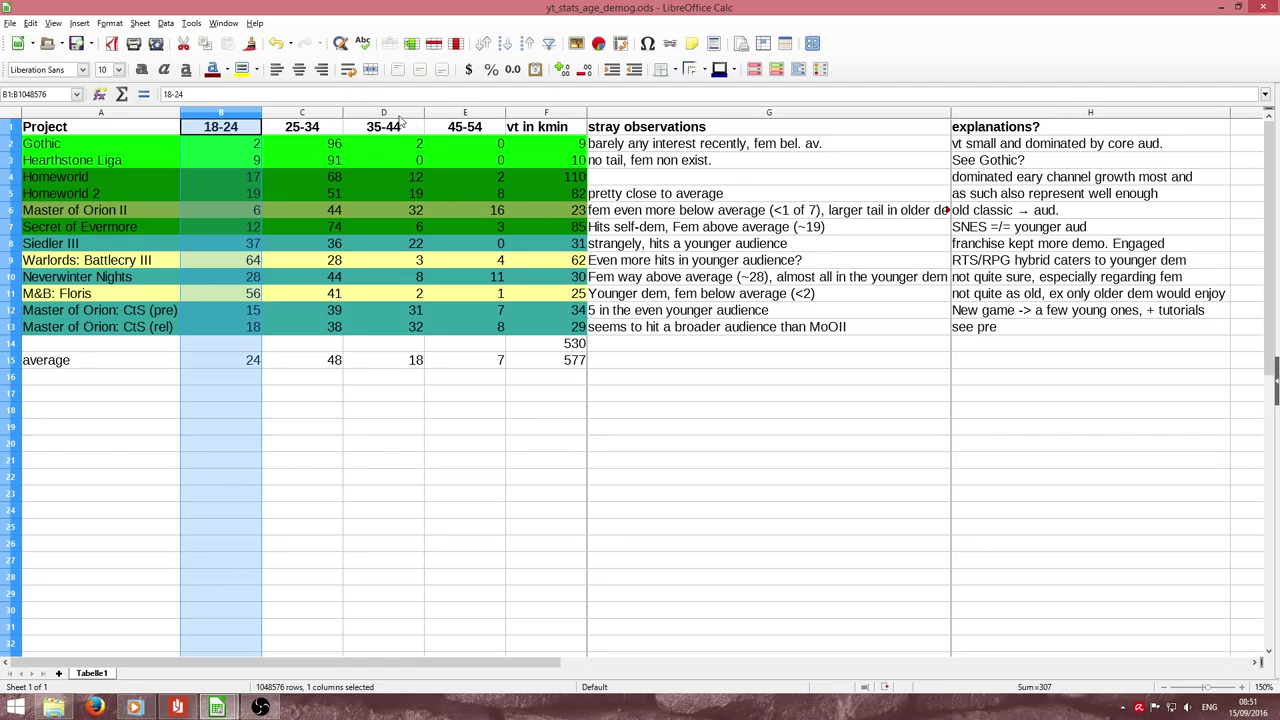
click(320, 112)
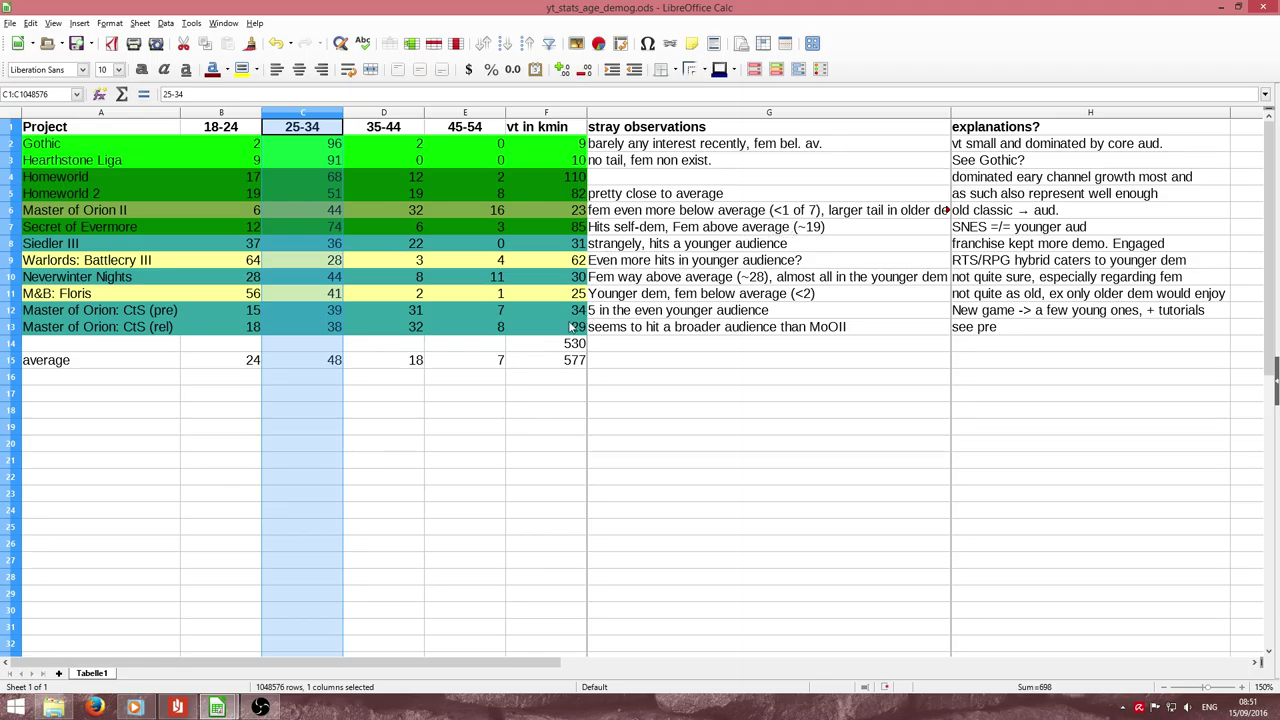
click(11, 360)
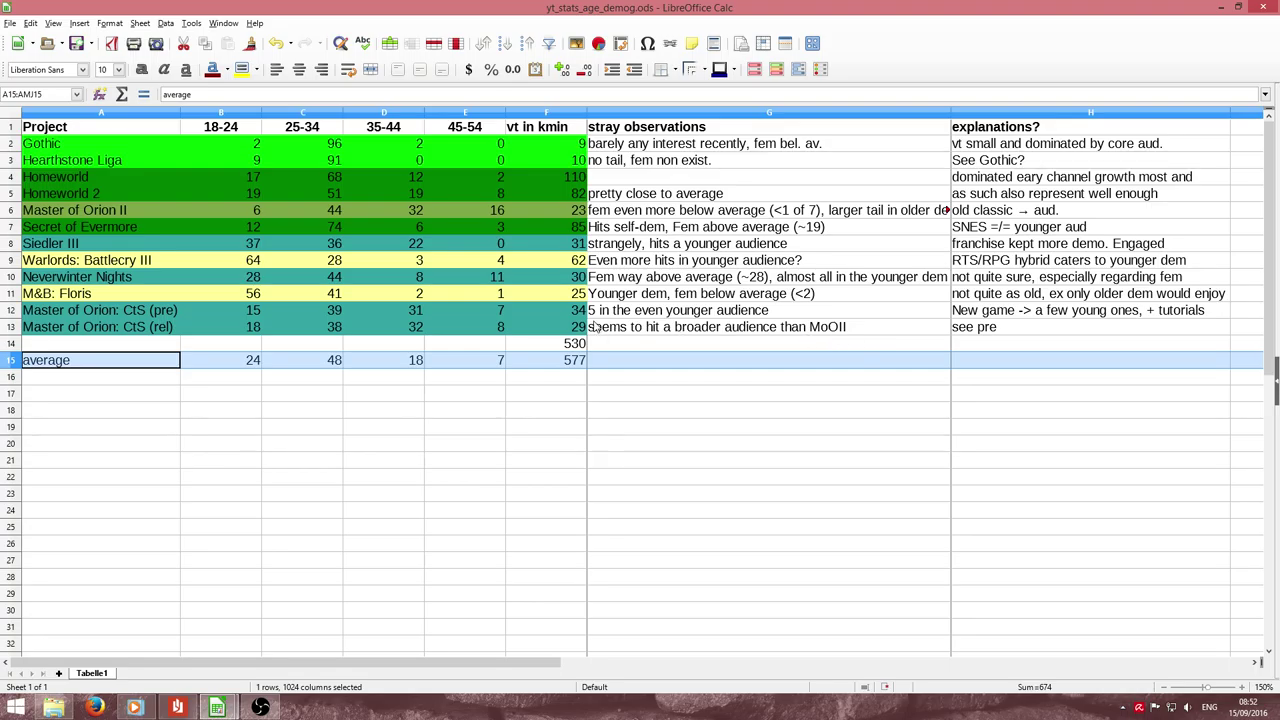
- Highlight the Secret of Evermore row alternately with Hearthstone Liga, and finally the Master of Orion II row, to compare their demographics
click(14, 227)
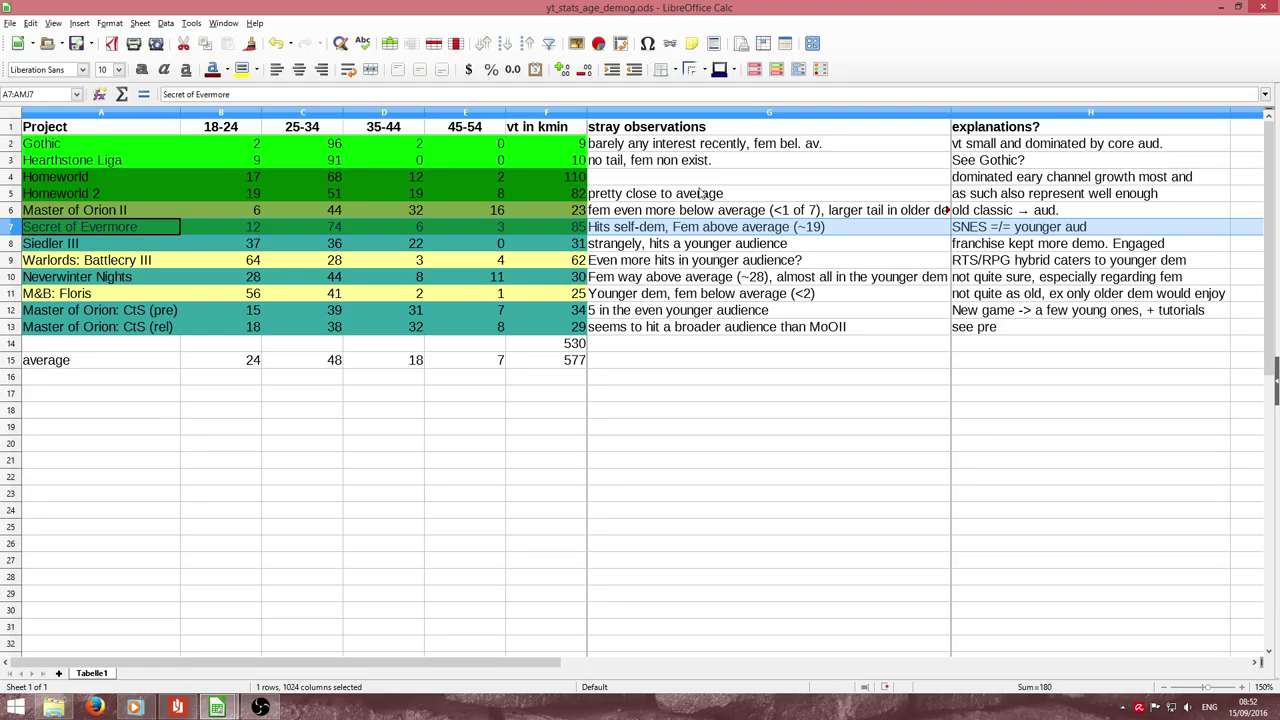
click(15, 160)
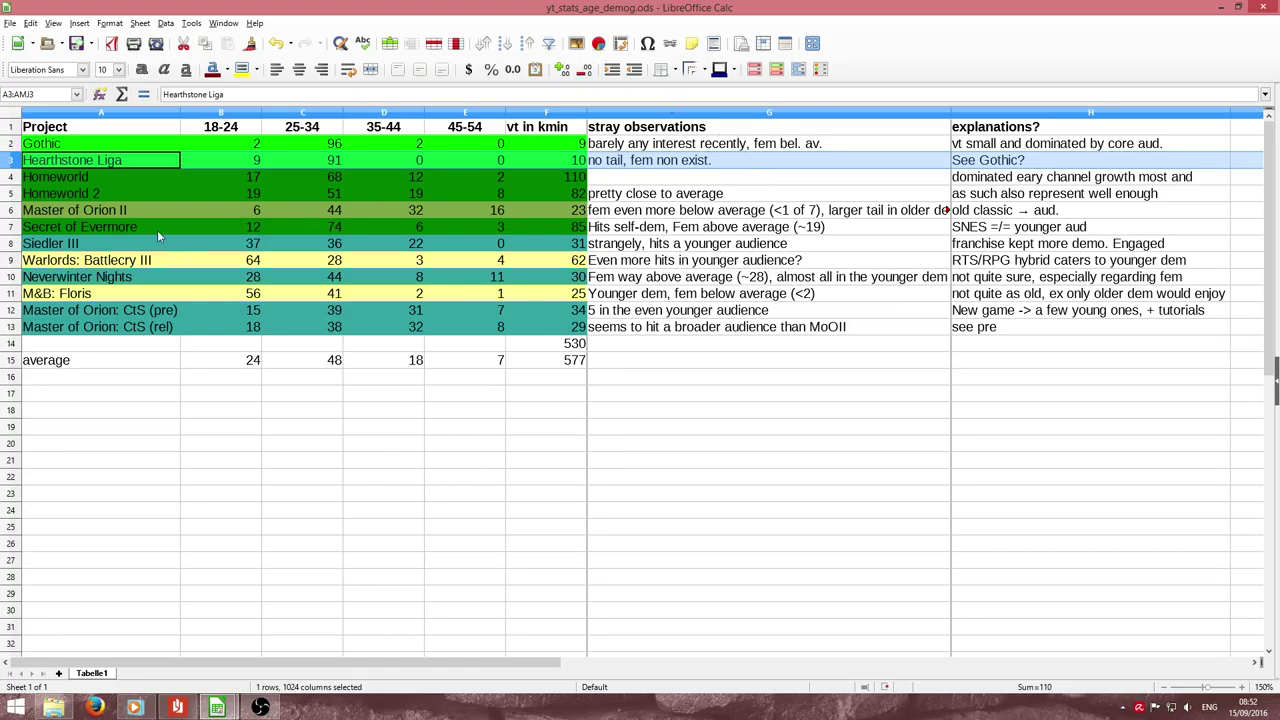
click(11, 227)
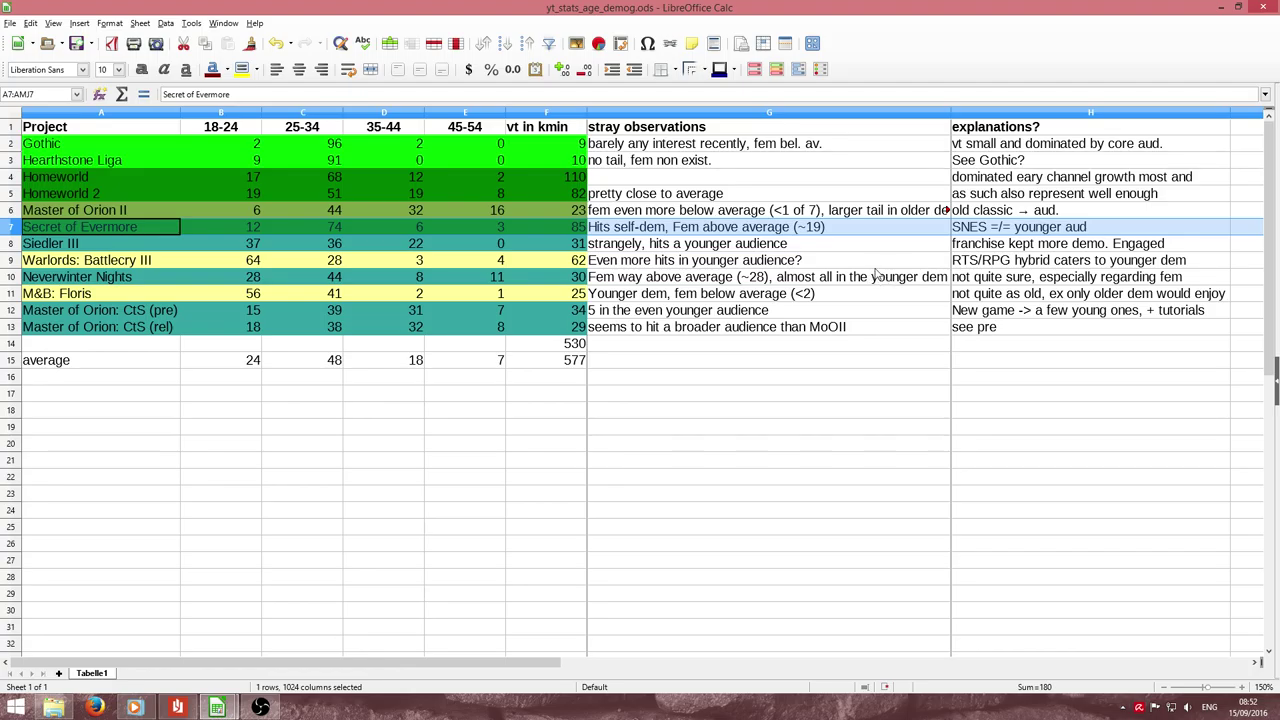
click(12, 210)
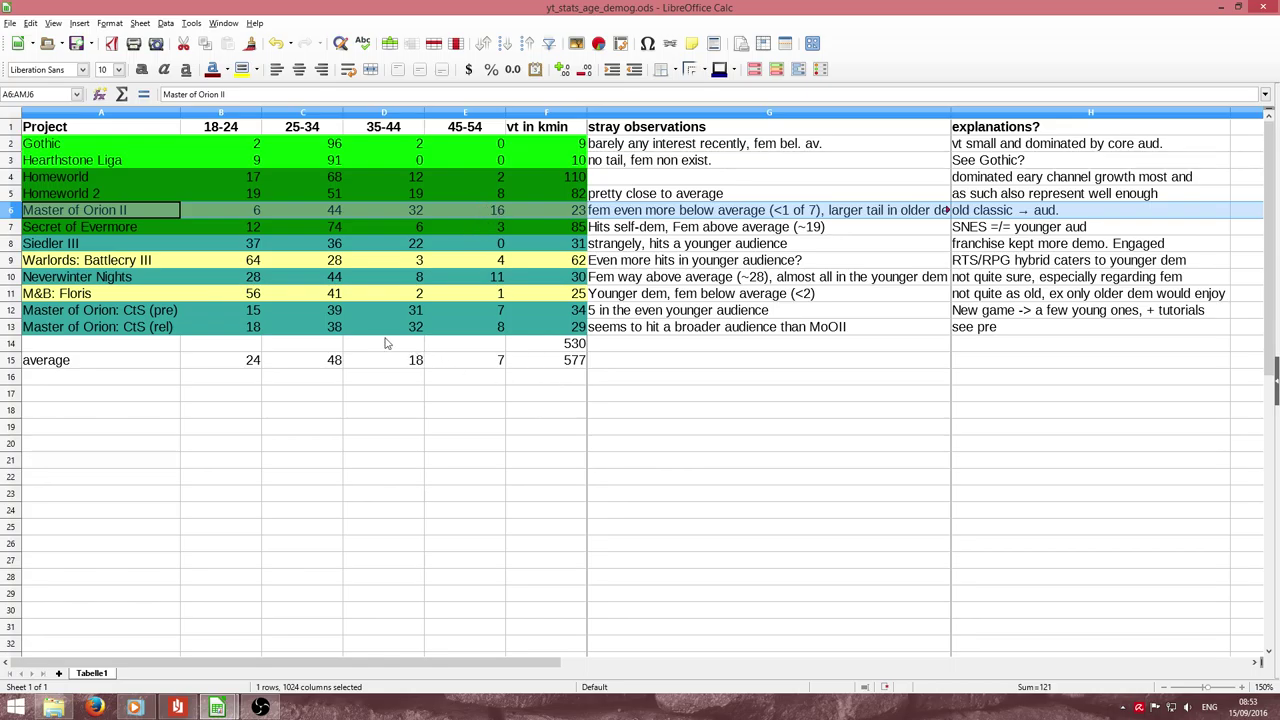
- Highlight the Siedler III row alternately with the 25-34 and 18-24 columns to examine its age distribution
click(10, 244)
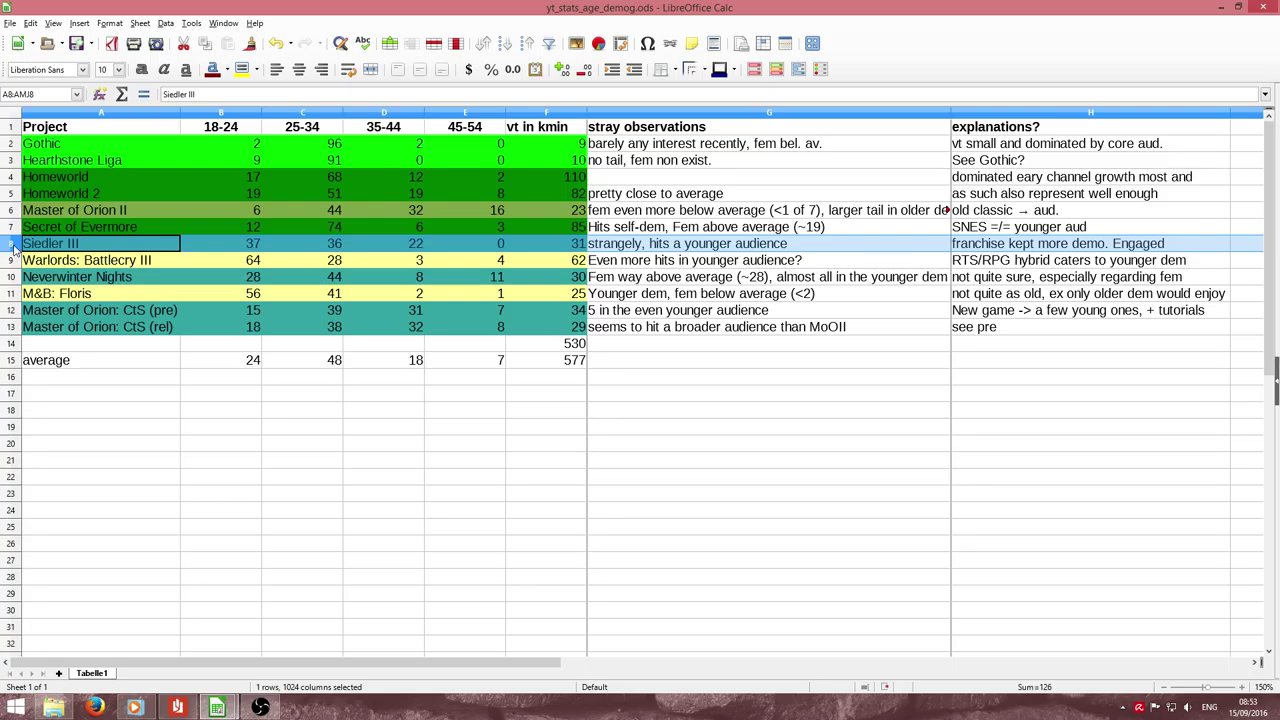
click(318, 113)
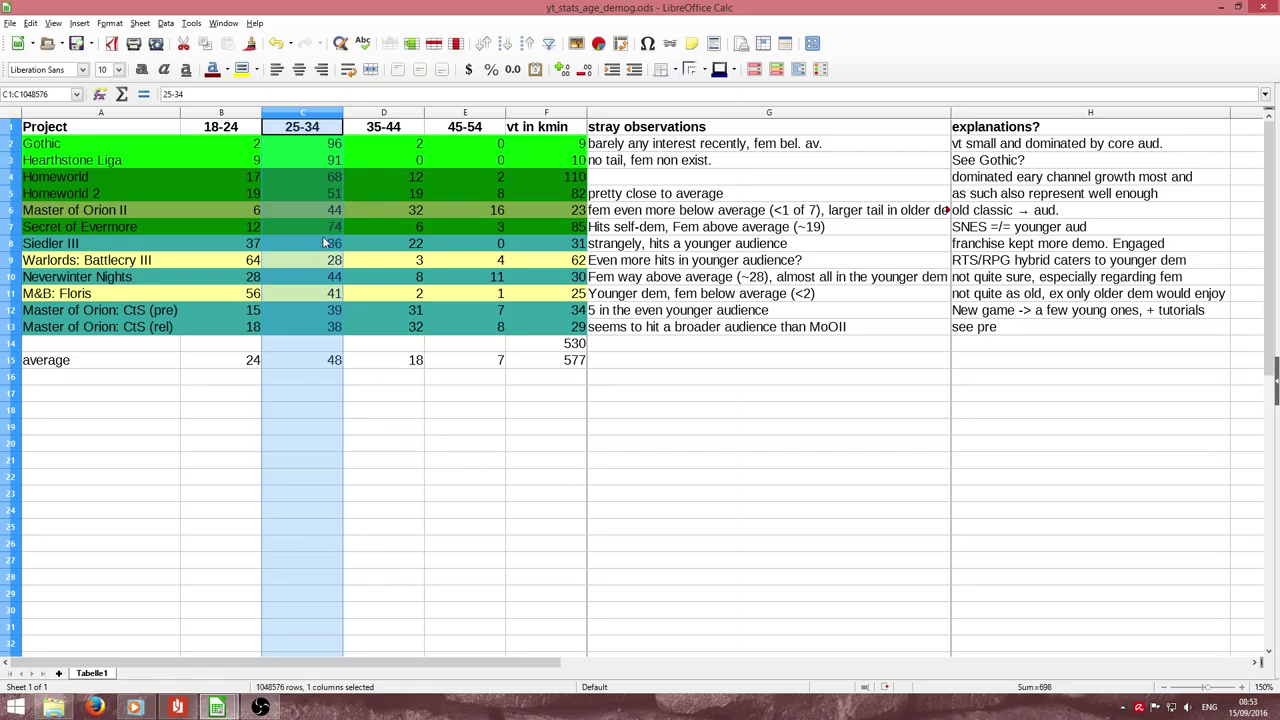
click(10, 248)
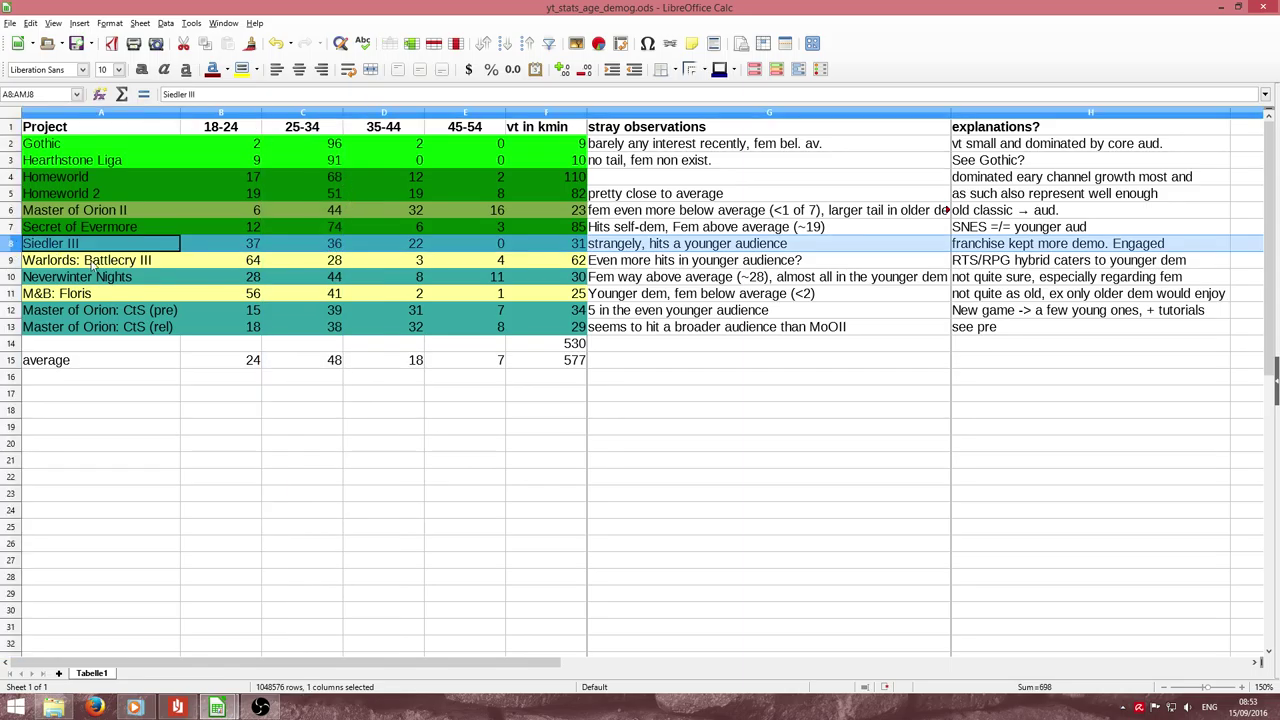
click(250, 113)
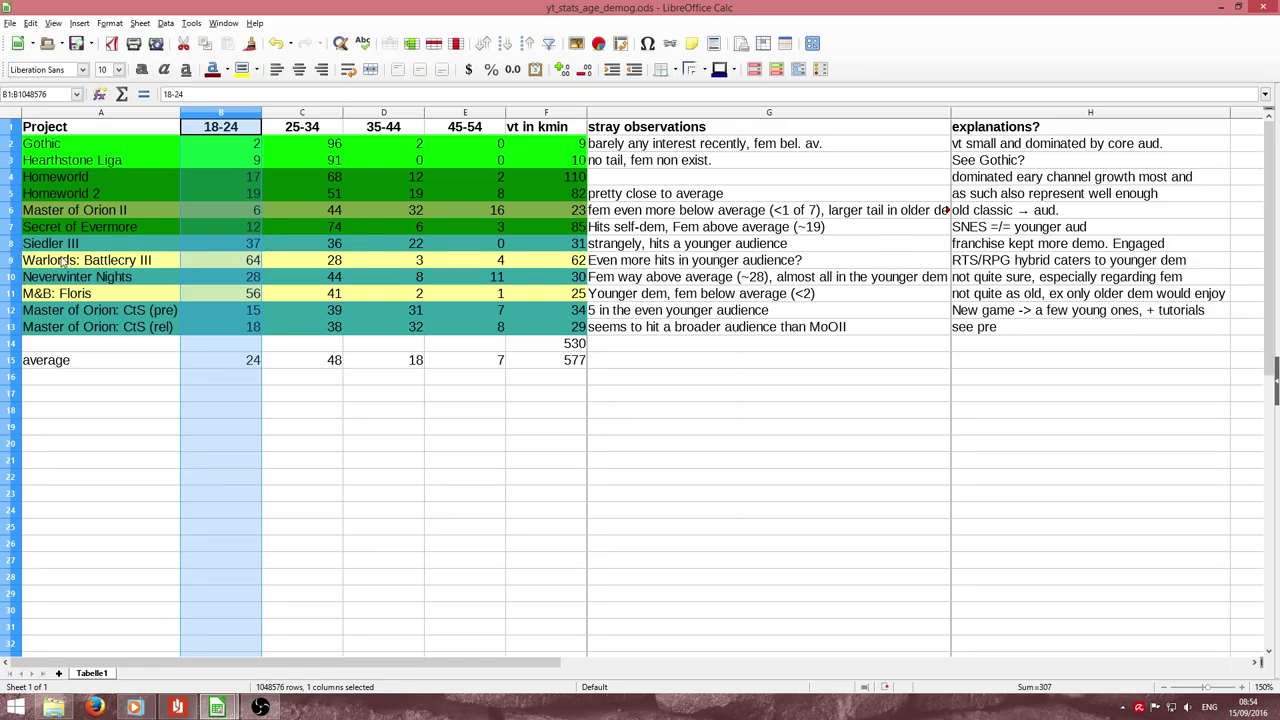
click(14, 244)
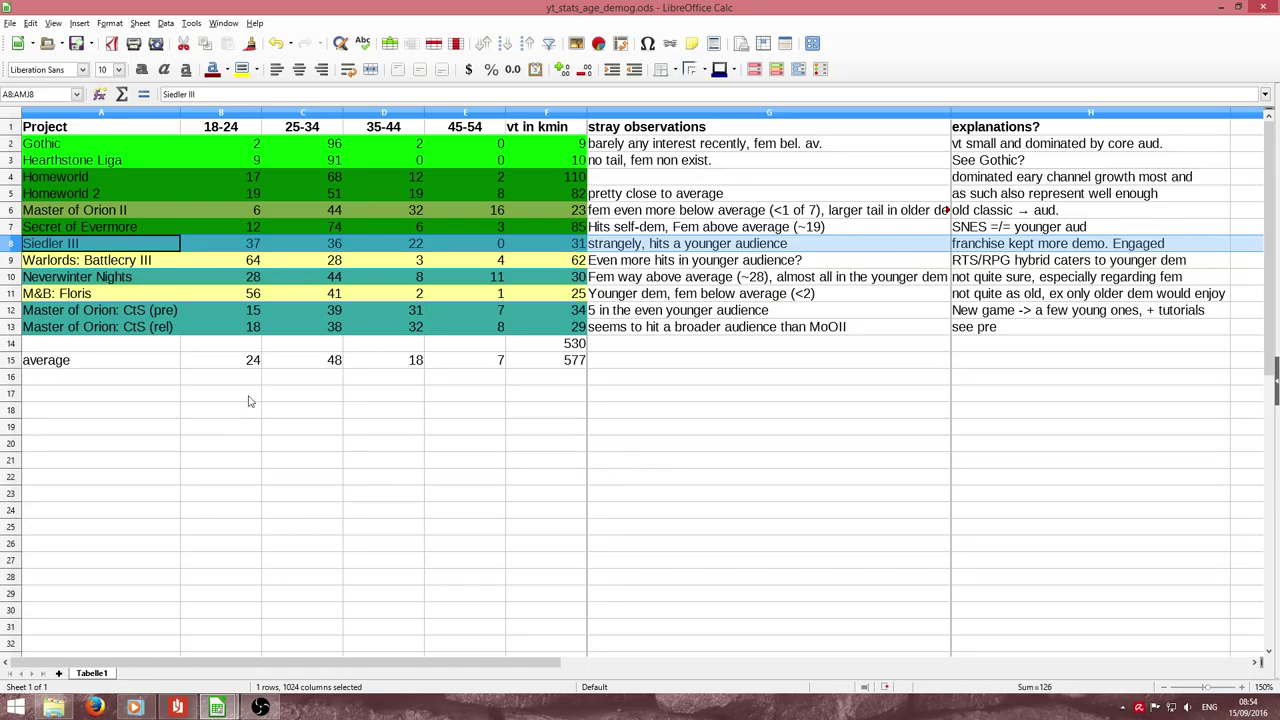
- Highlight the Neverwinter Nights row, the 18-24 column and the cell where they meet to examine the project's younger audience
click(10, 282)
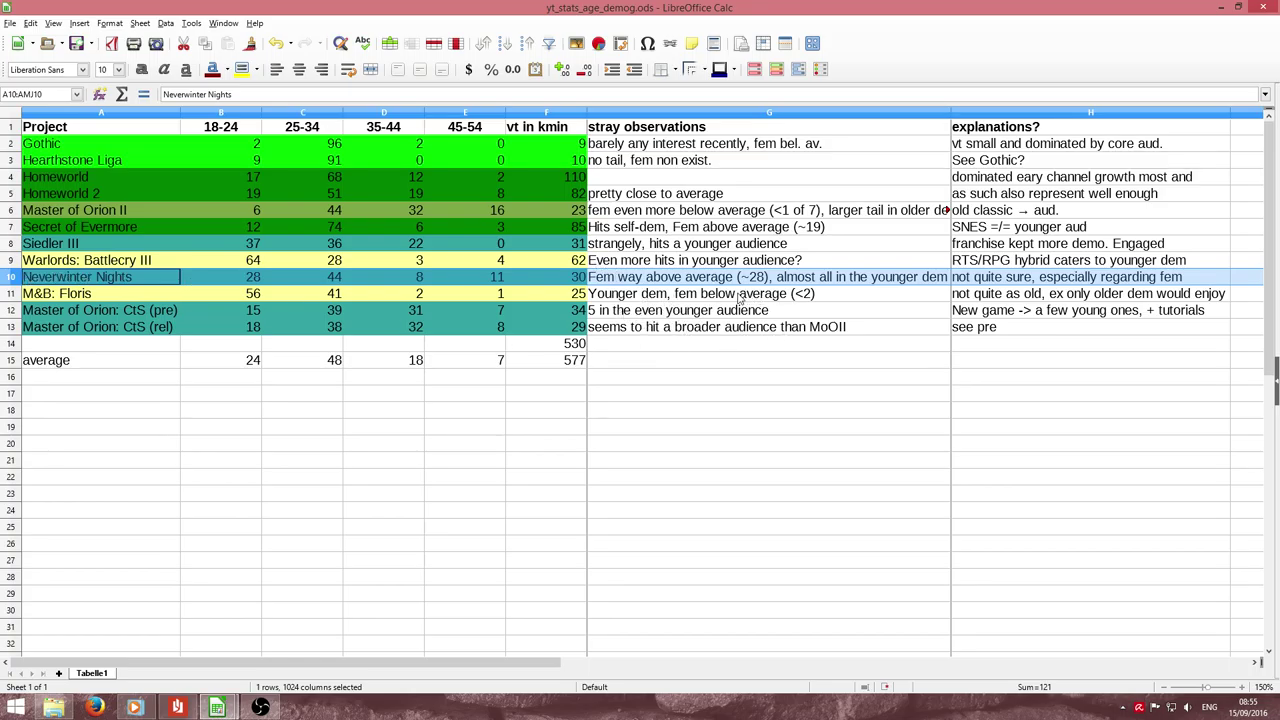
click(254, 117)
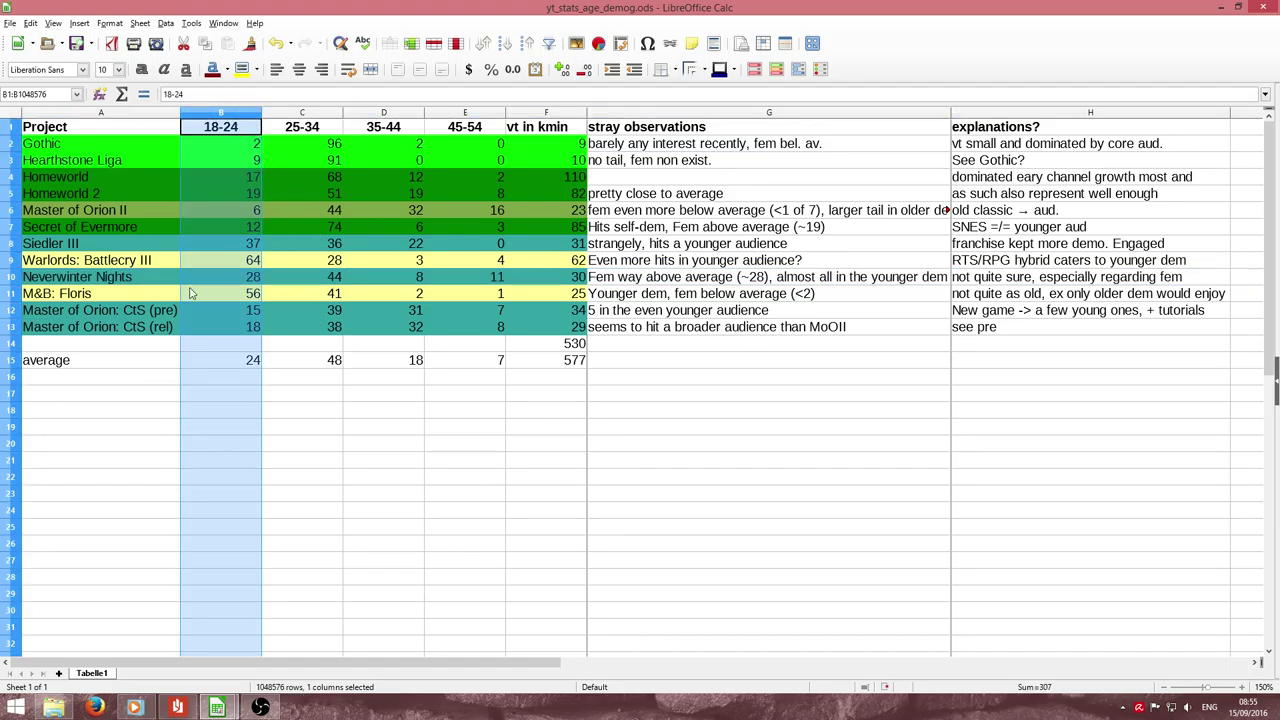
click(14, 280)
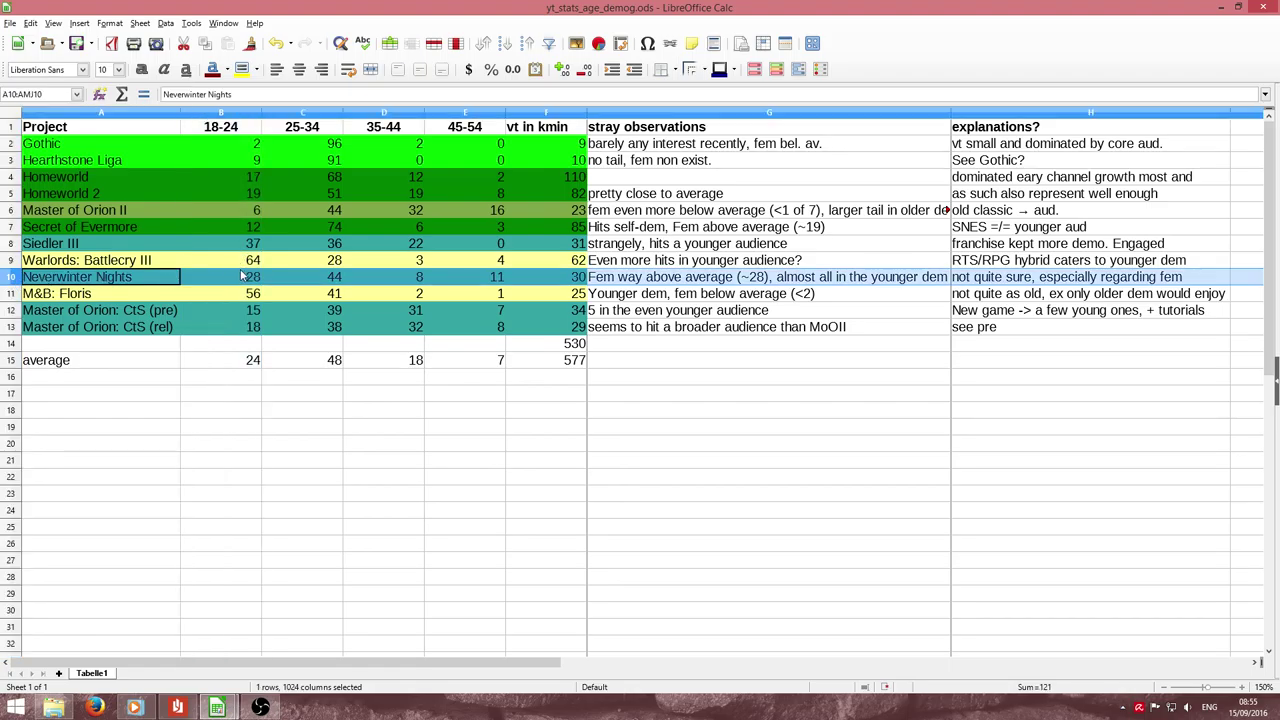
click(240, 279)
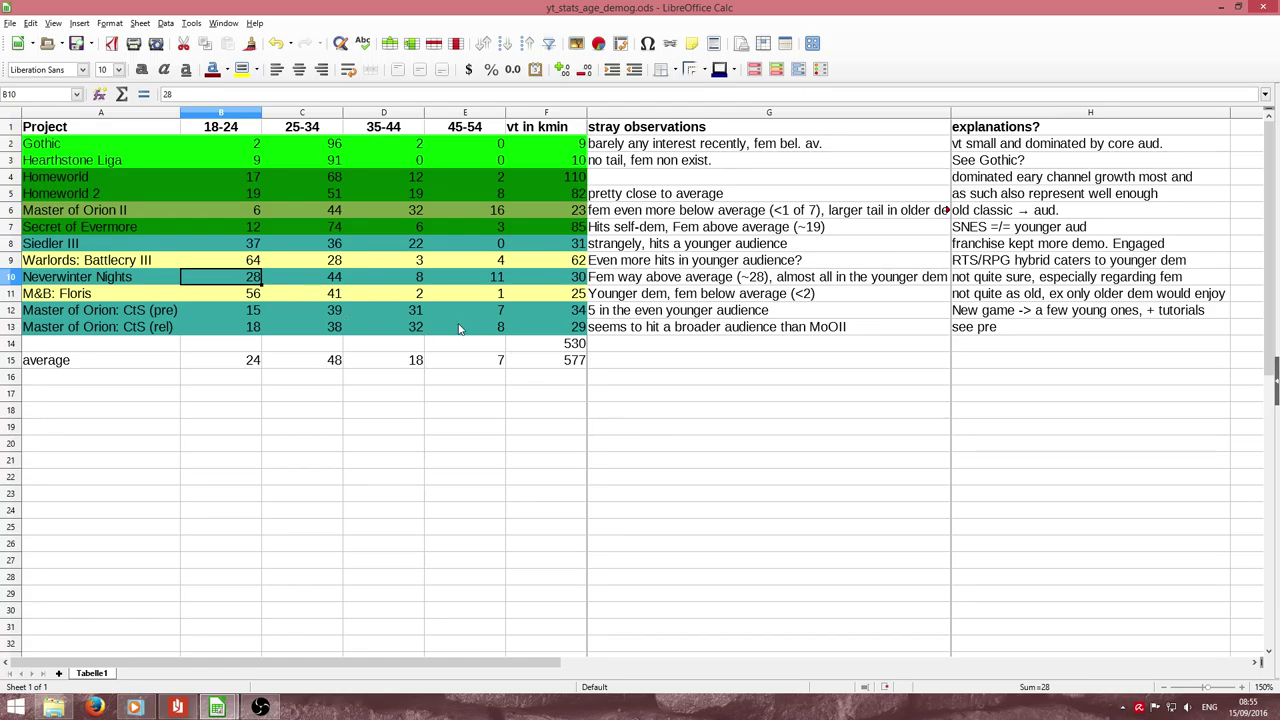
click(10, 278)
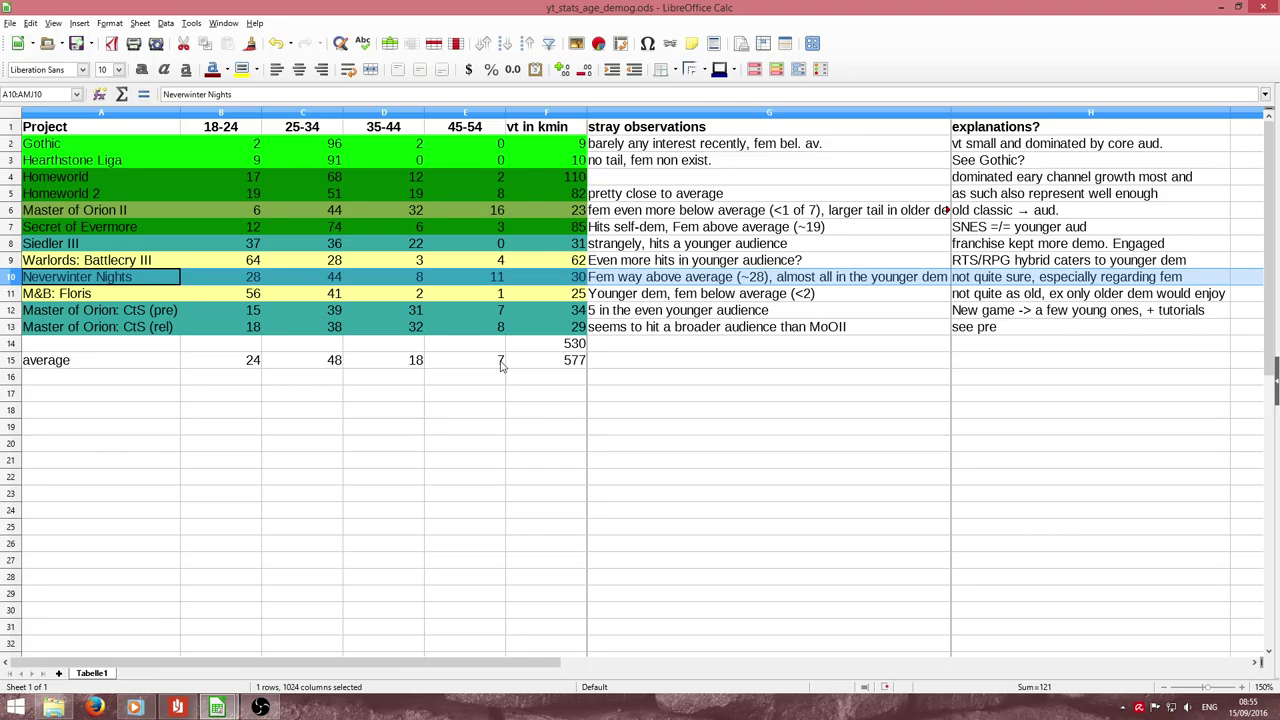
- Highlight the Warlords: Battlecry III row, followed by the M&B: Floris row, to examine their age demographics
click(12, 262)
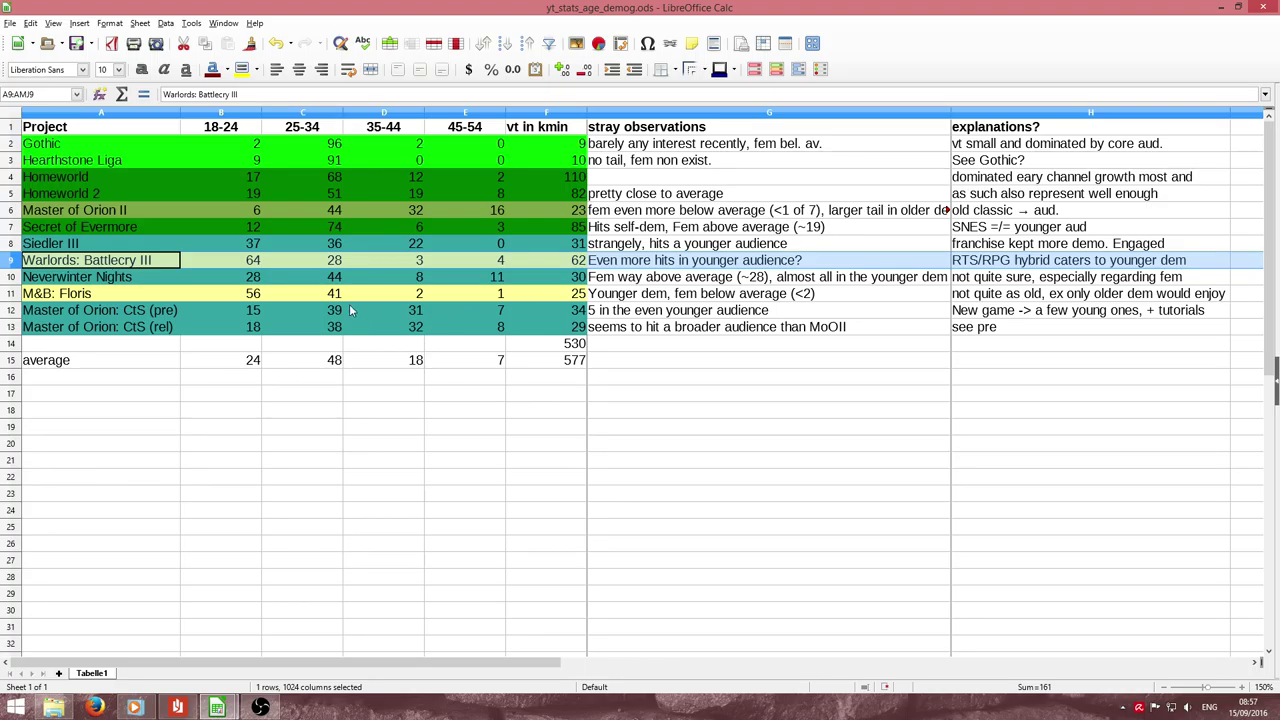
click(12, 293)
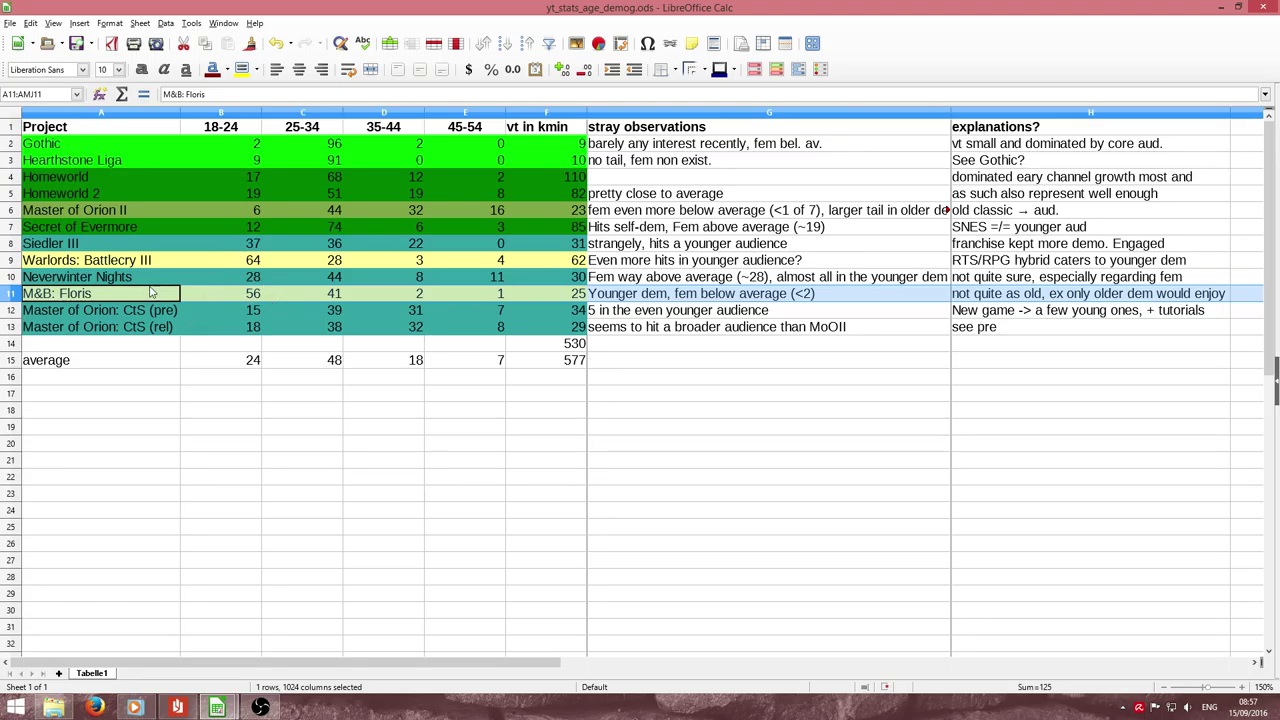
- Highlight the Master of Orion: CtS (pre) and (rel) rows alternately, ending on the stray observations cell of the pre row
click(12, 312)
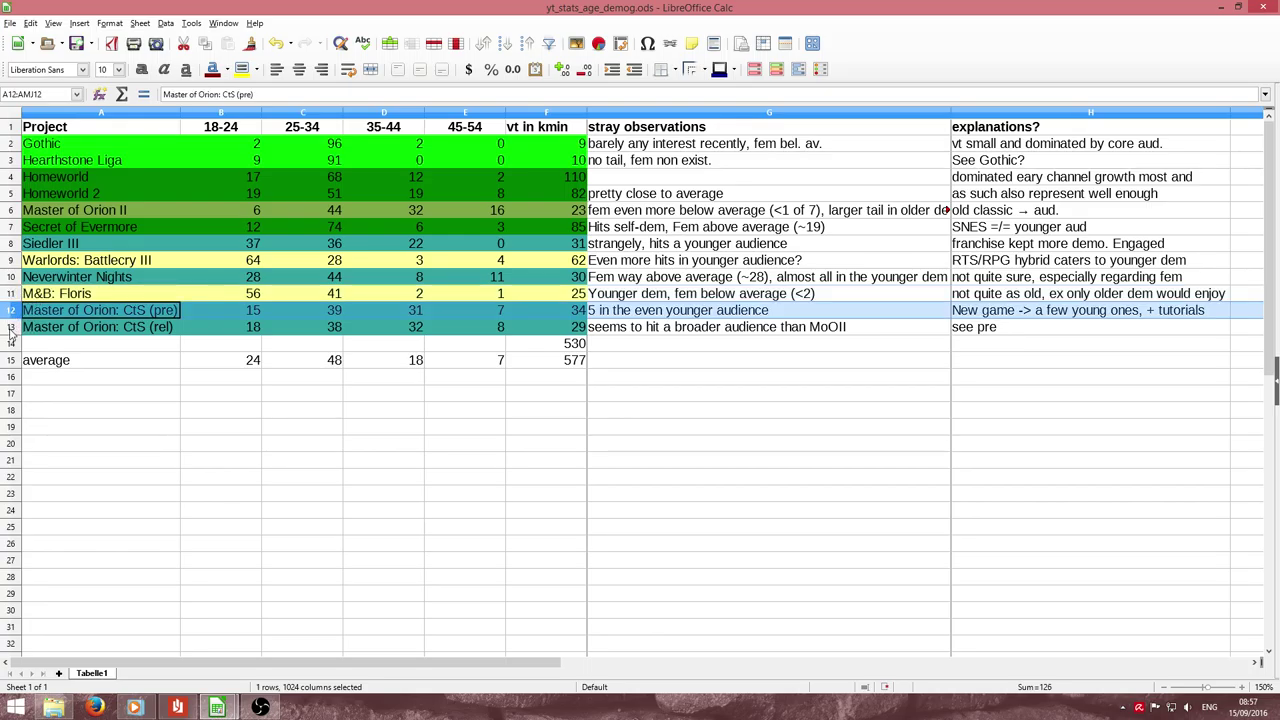
click(12, 330)
click(14, 315)
click(12, 330)
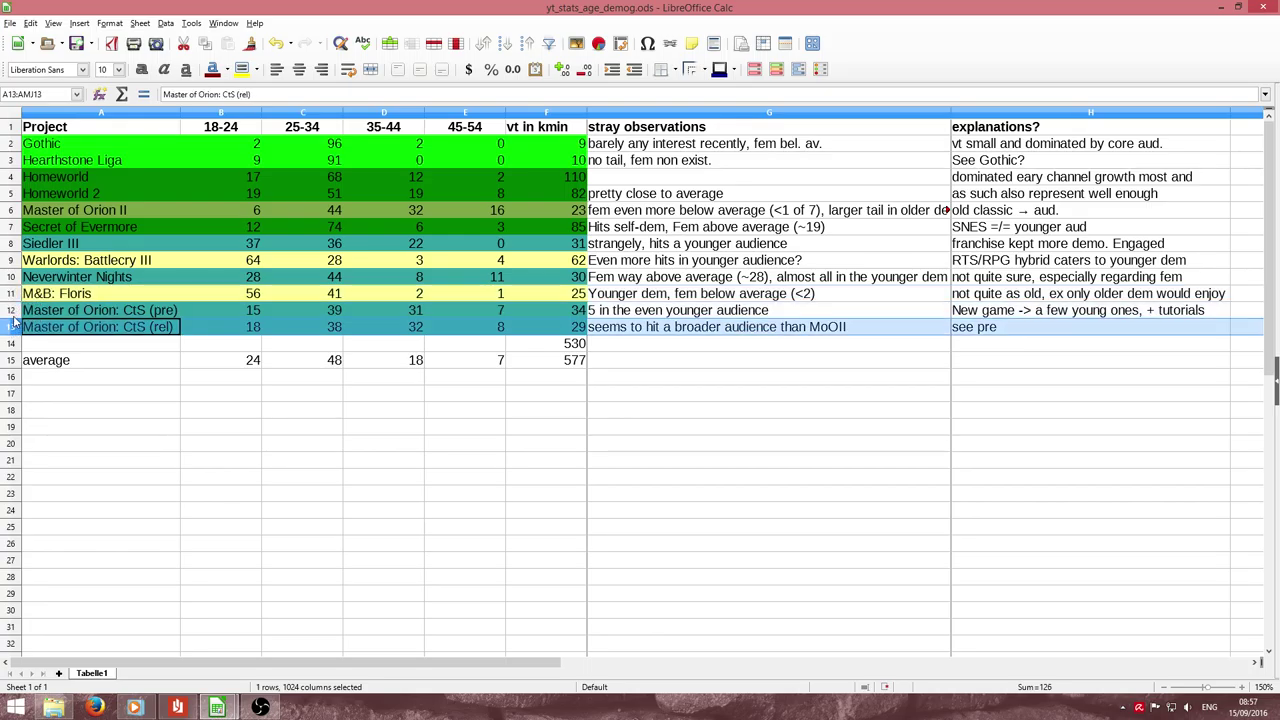
click(15, 313)
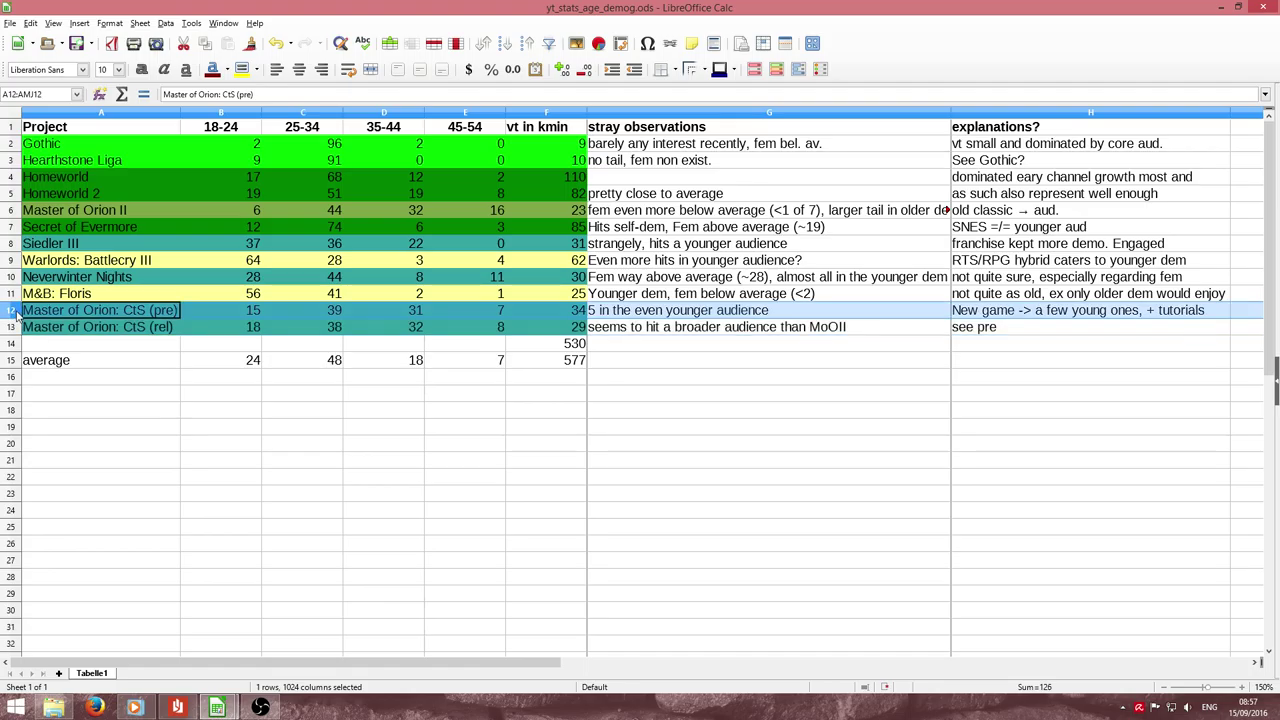
click(684, 315)
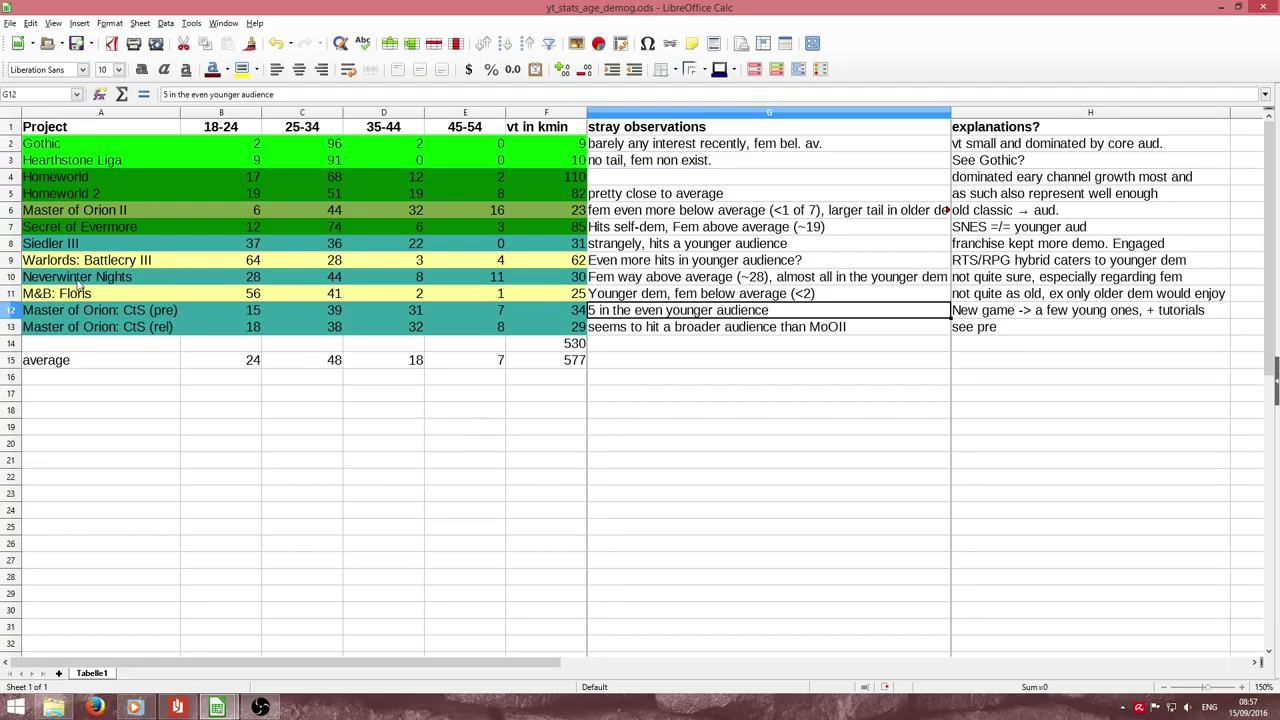
- Compare the age distribution of Master of Orion: CtS before and after release by repeatedly highlighting its two rows in turn
click(11, 310)
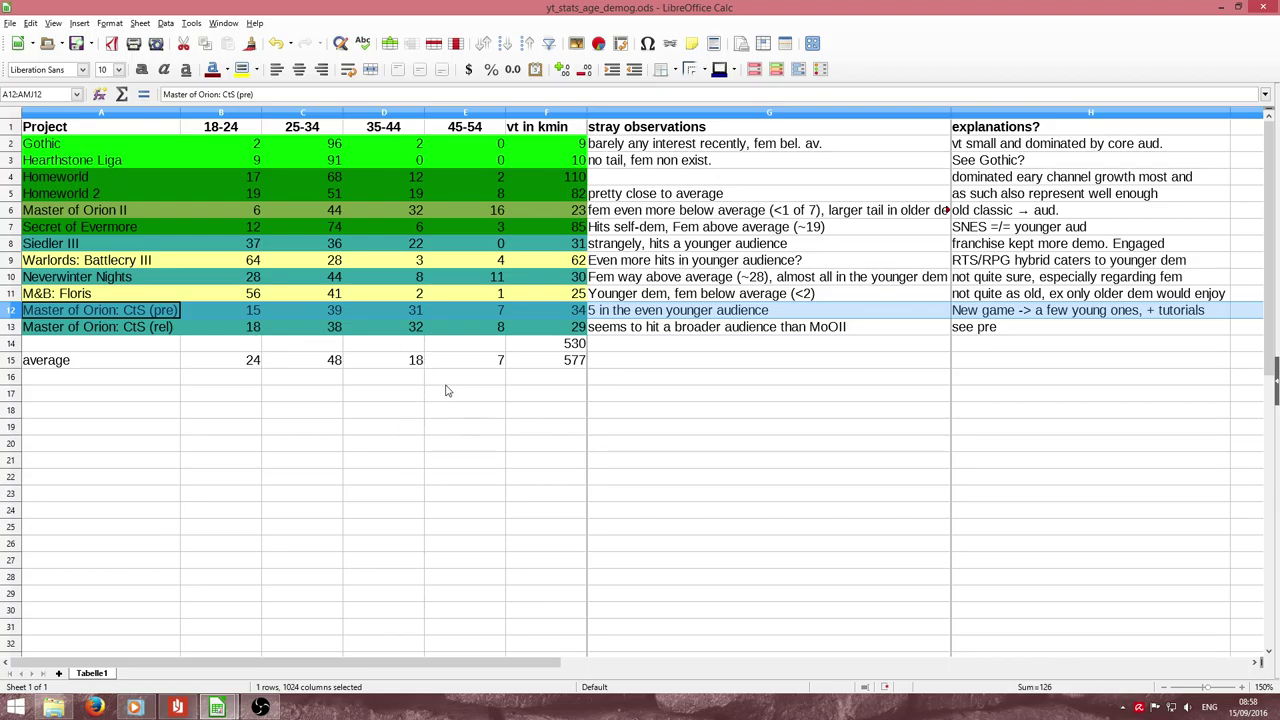
shift+click(14, 328)
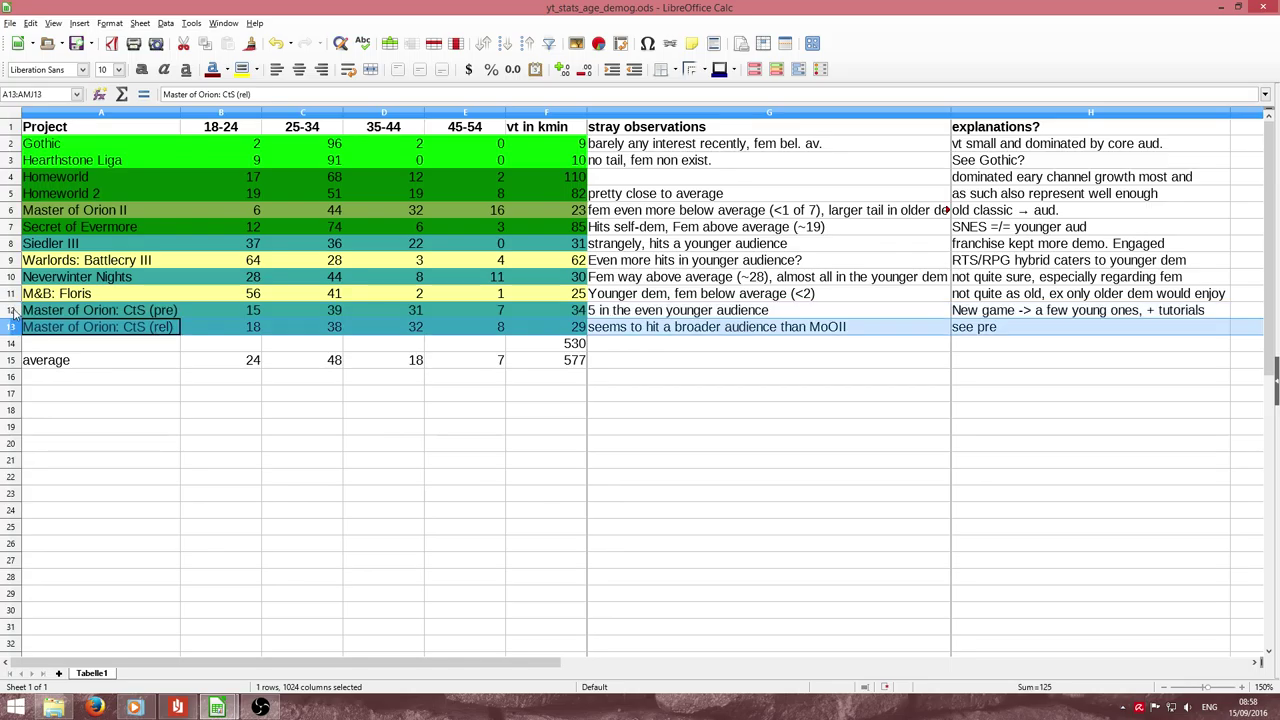
click(14, 312)
shift+click(14, 330)
click(15, 314)
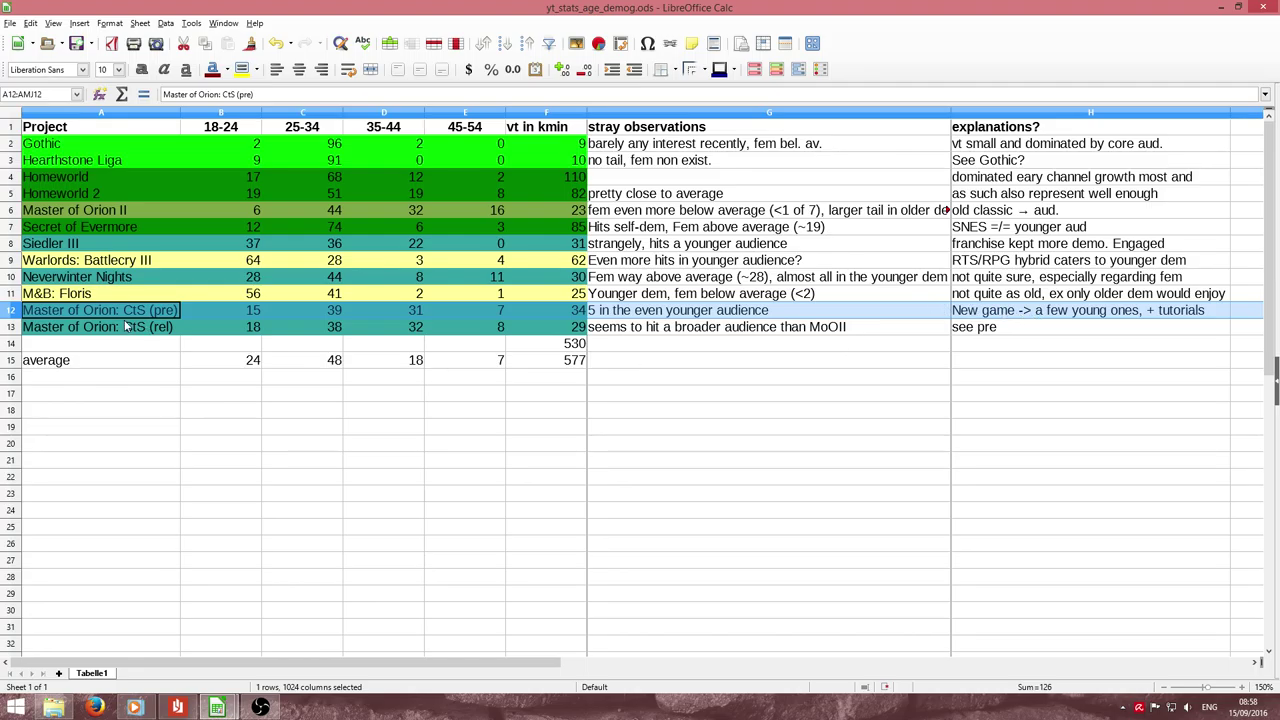
click(11, 327)
click(11, 311)
click(12, 330)
click(13, 313)
click(14, 329)
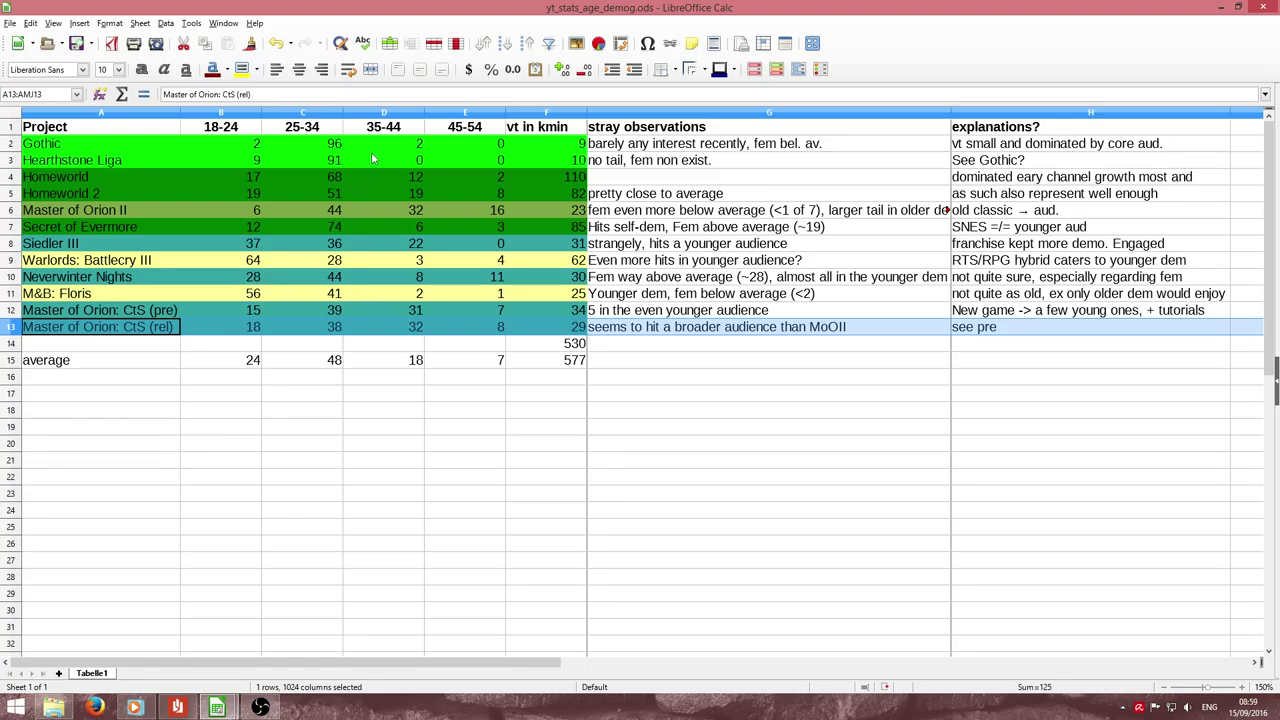
- Highlight the 25-34 column and its average cell, followed by the 18-24 and 25-34 columns, to compare both age groups overall
click(316, 127)
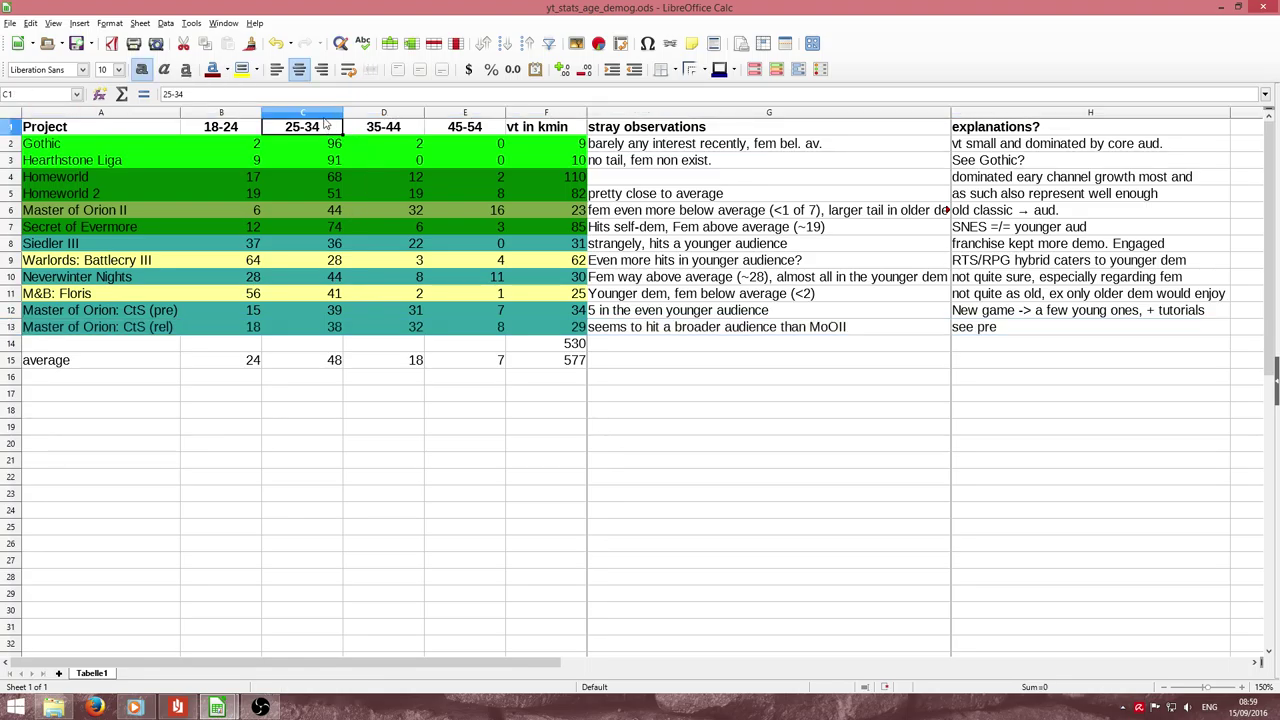
click(325, 115)
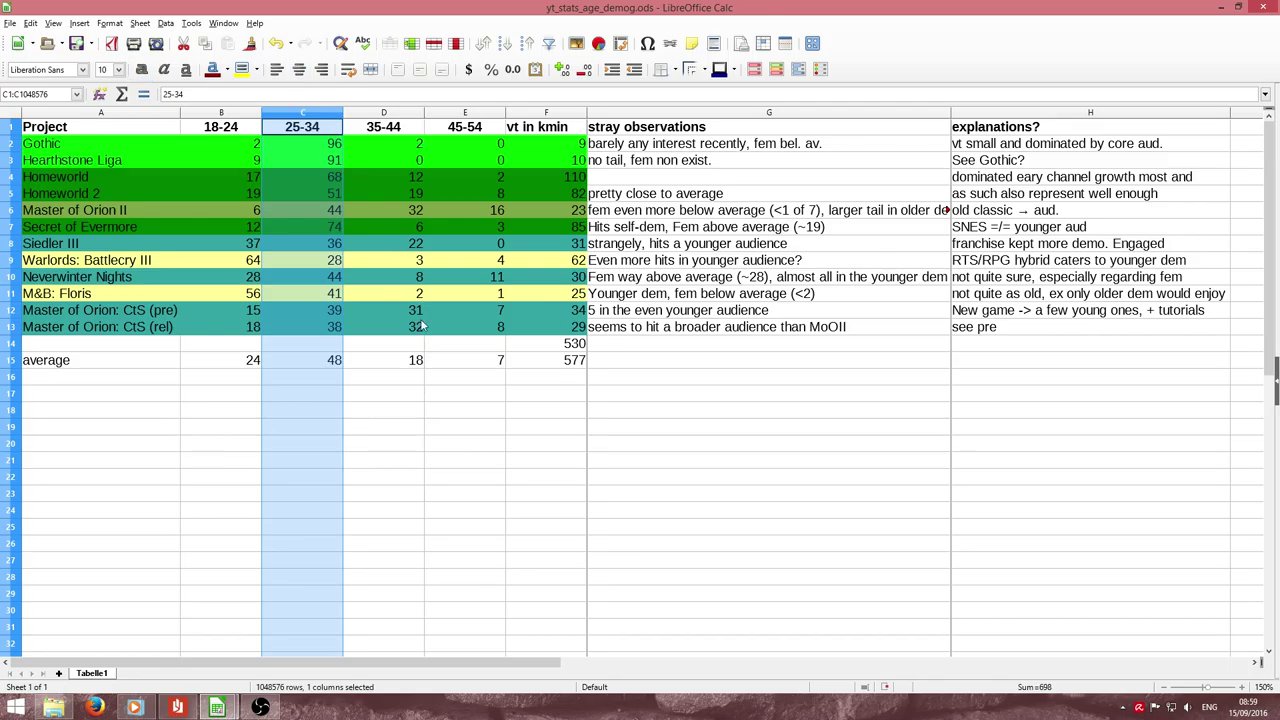
click(305, 365)
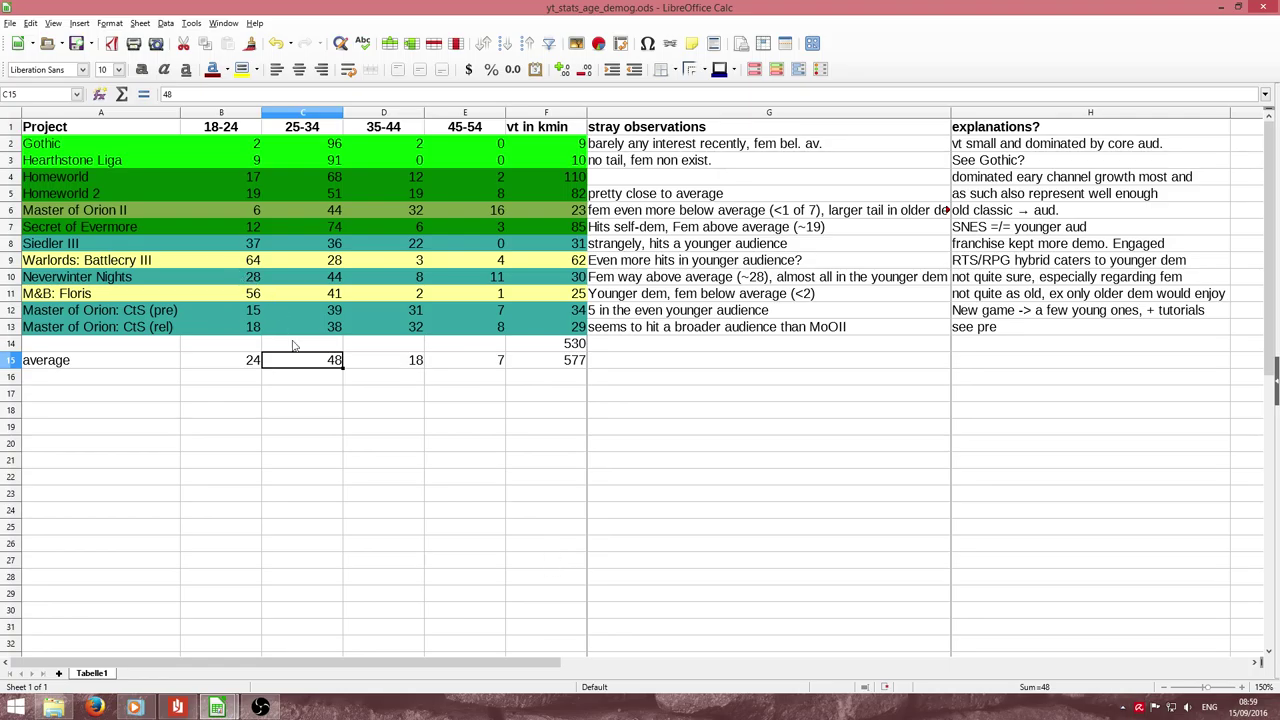
click(303, 116)
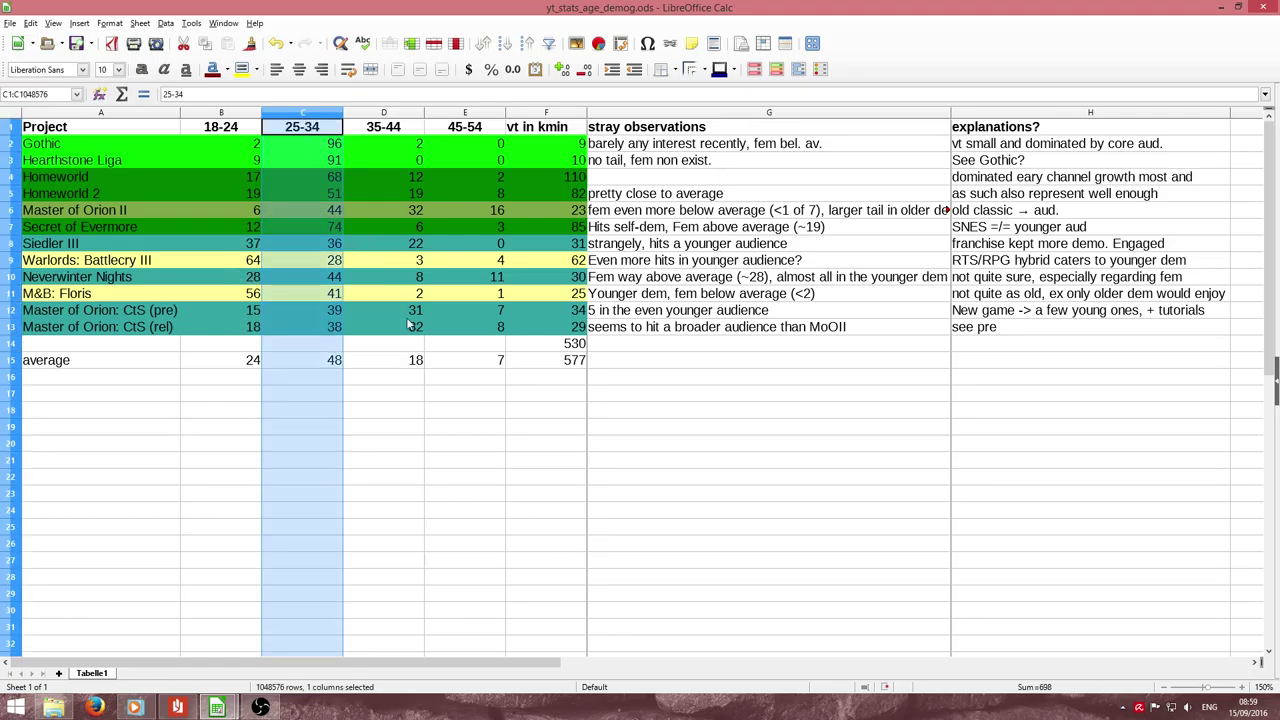
click(243, 113)
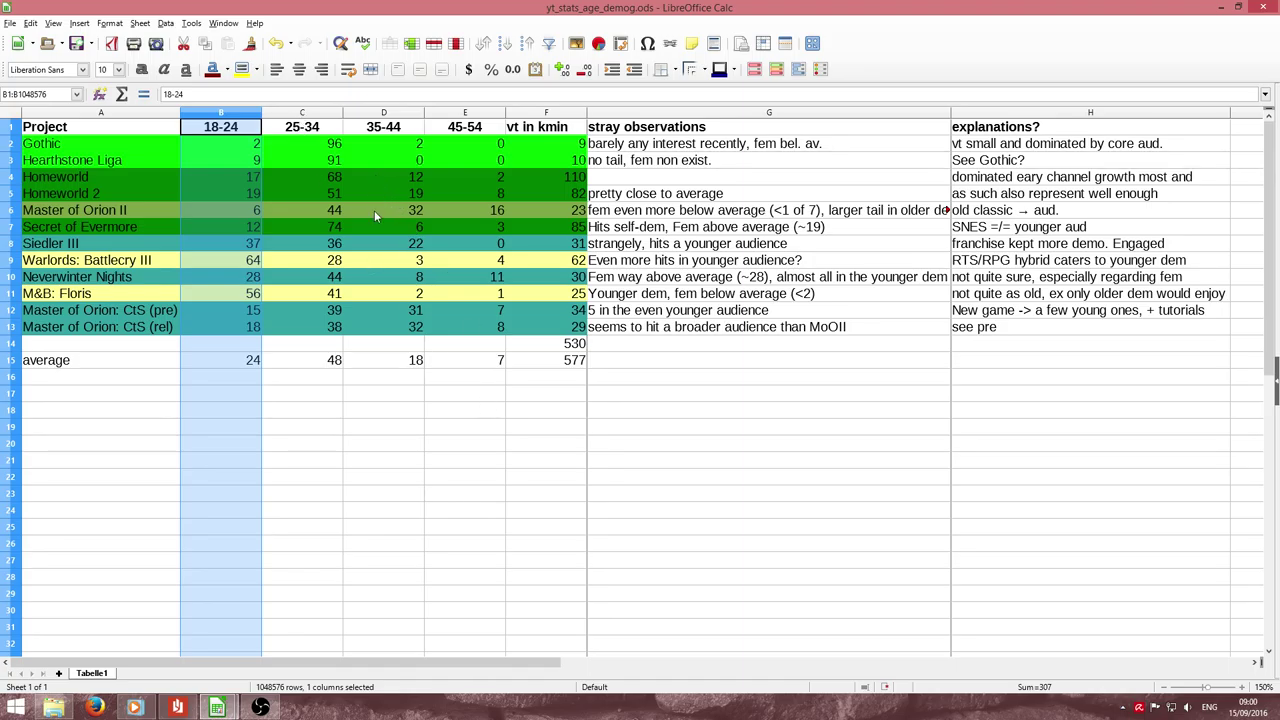
click(320, 114)
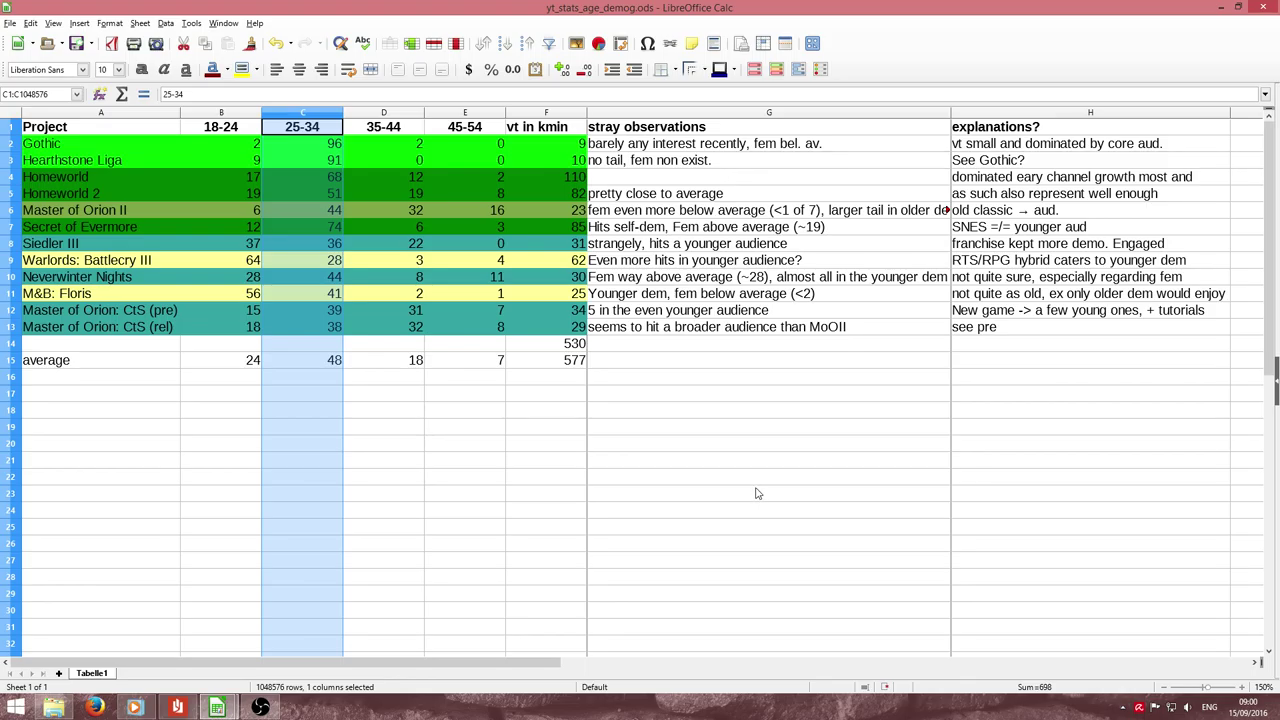
- Switch to yt_stats_year_3.pdf in Reader and advance the presentation to the complete Announcements slide on the reversal of technical improvements
mouse_move(180, 708)
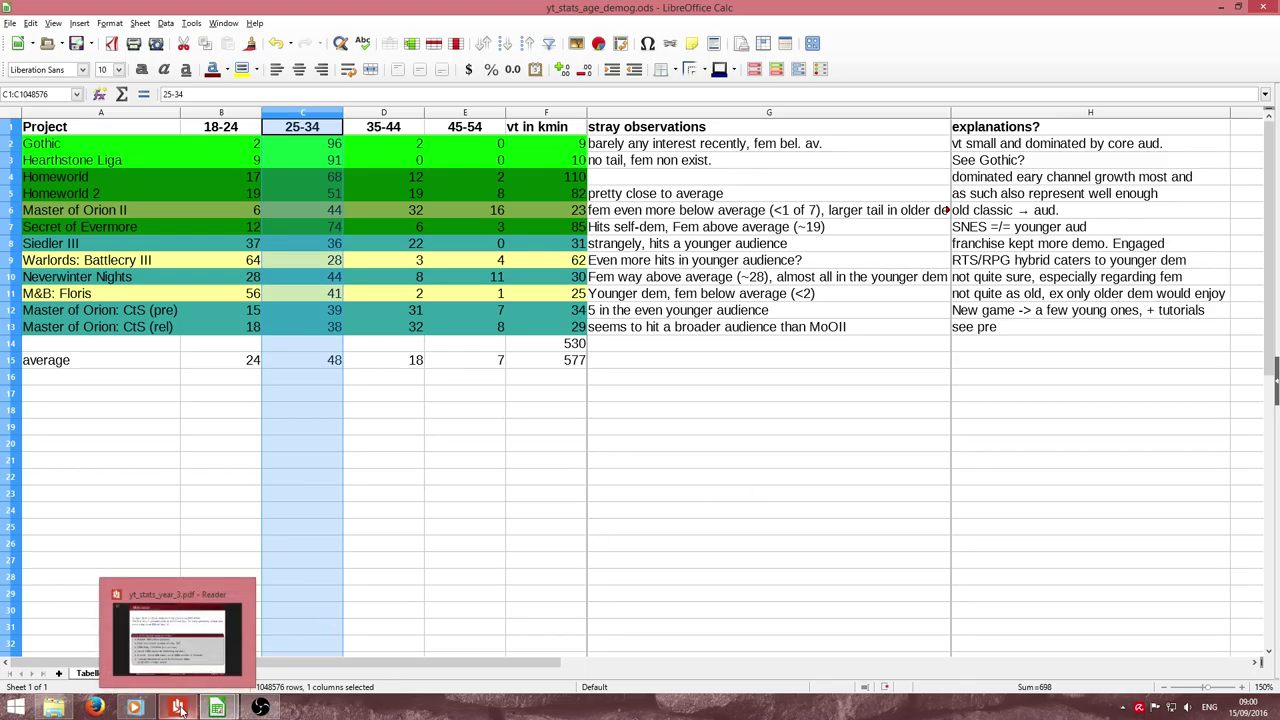
click(180, 708)
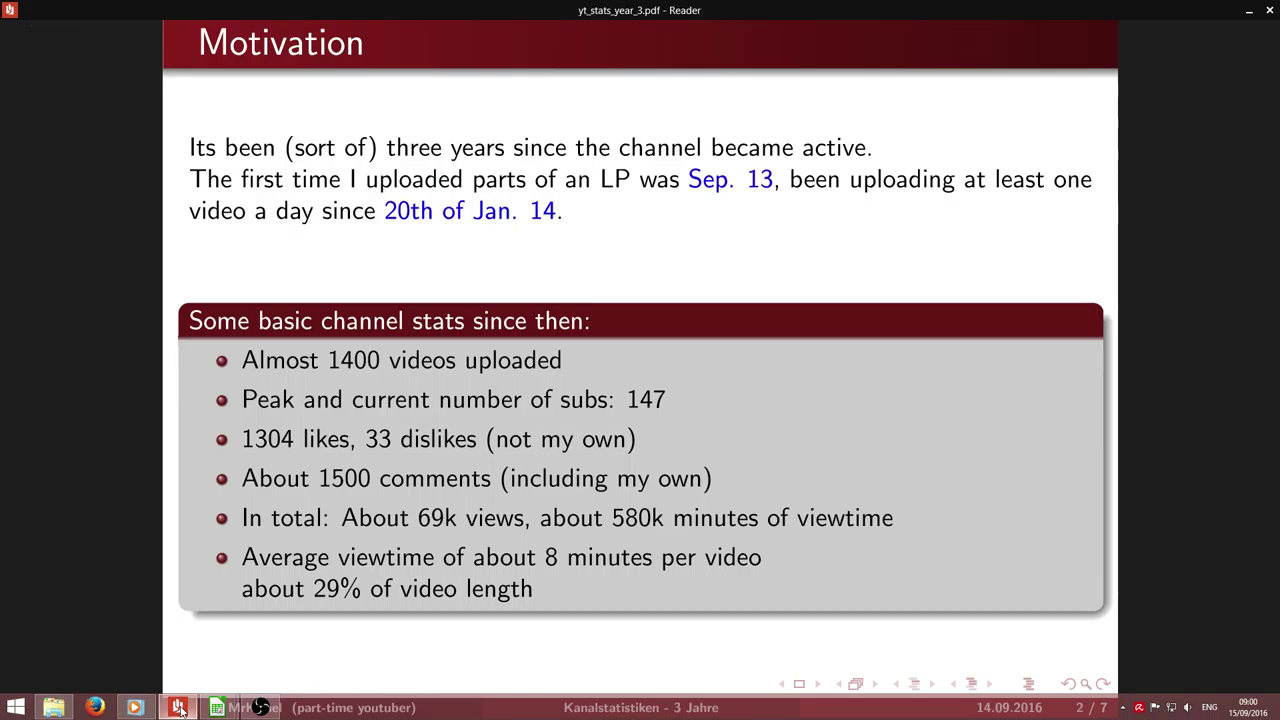
key(Right)
key(Left)
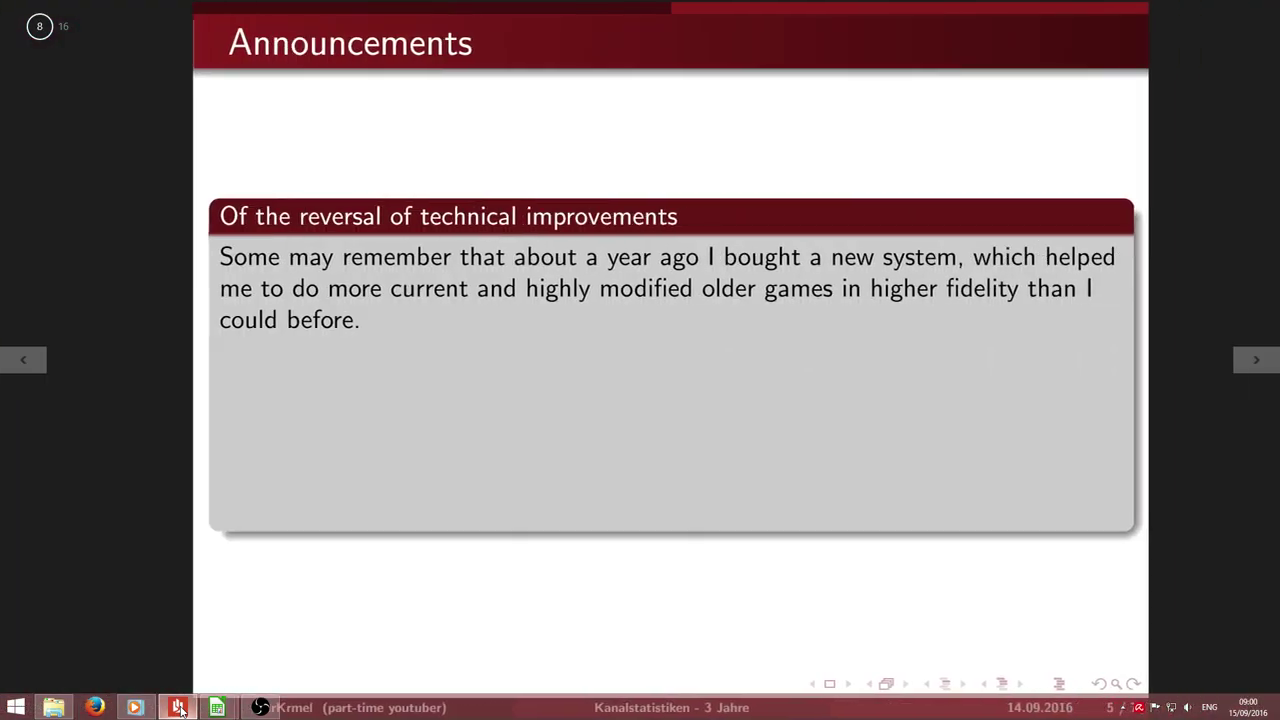
key(Right)
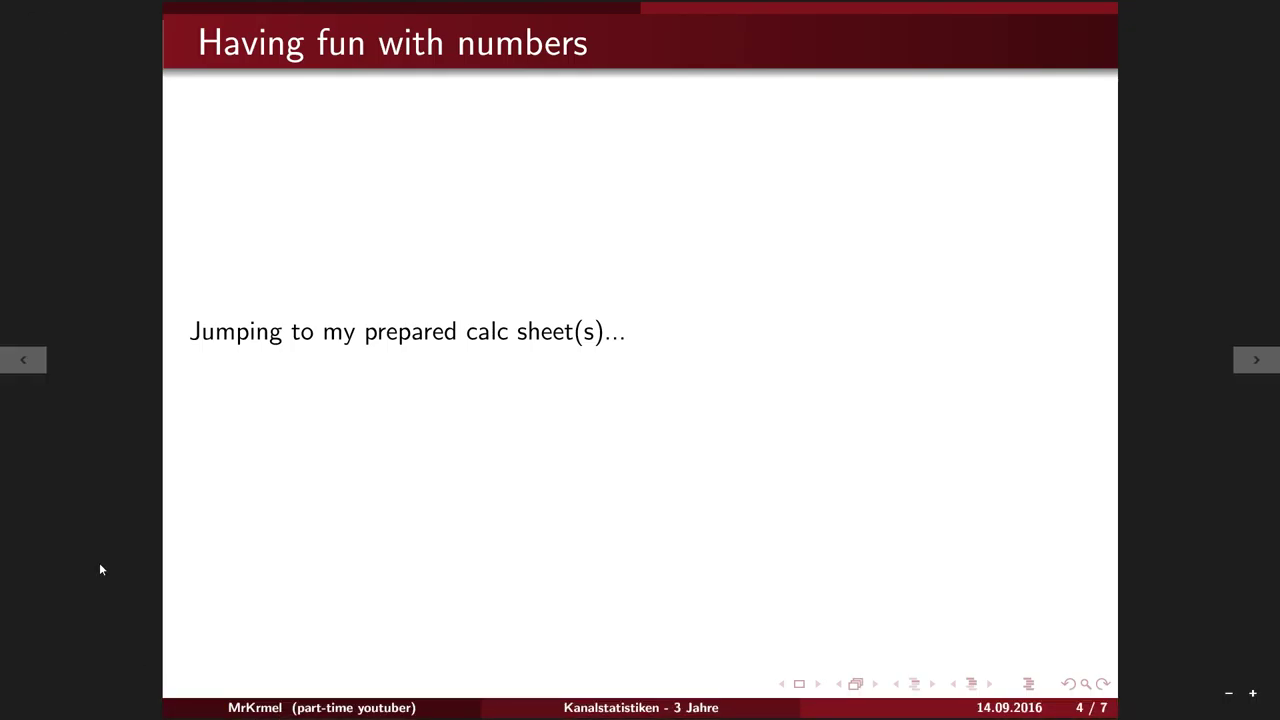
key(Right)
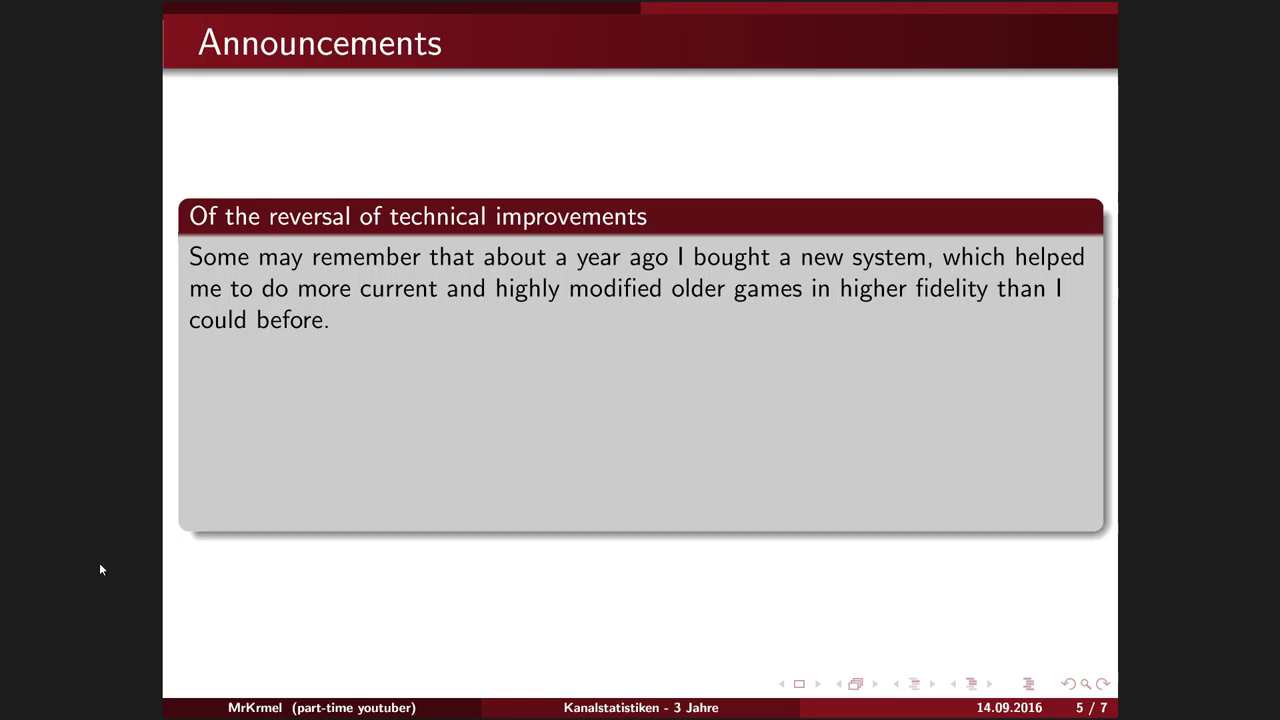
key(Right)
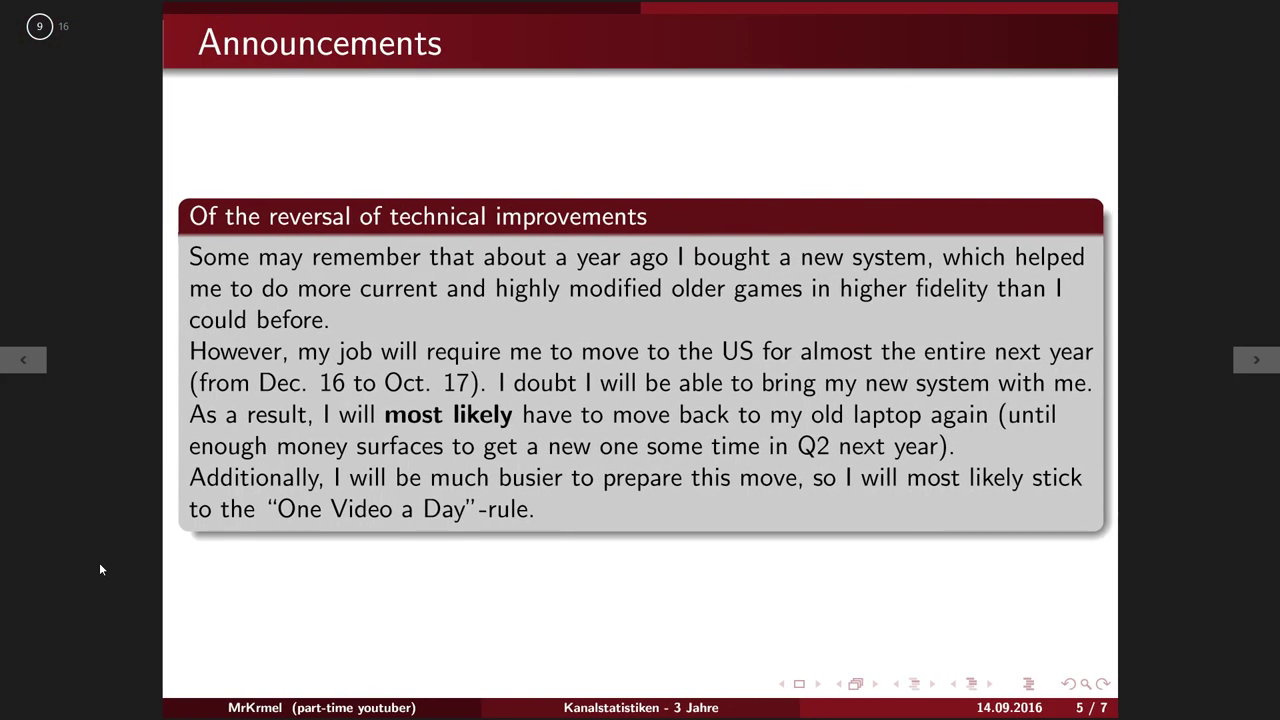